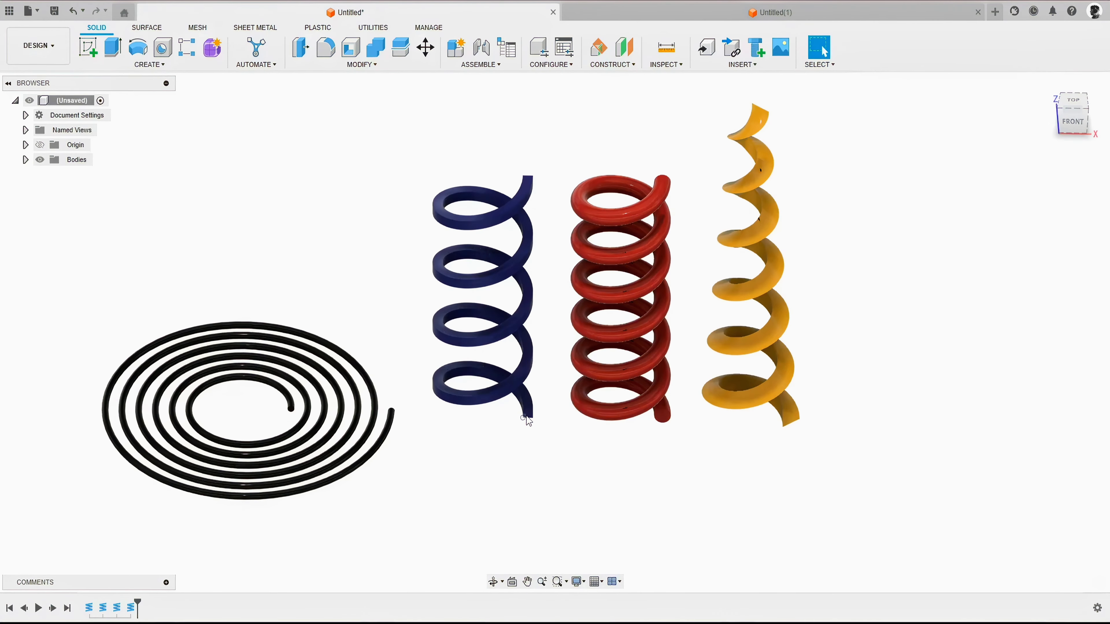
middle_click_drag(738, 416, 503, 406, "shift")
middle_click_drag(522, 343, 782, 370, "shift")
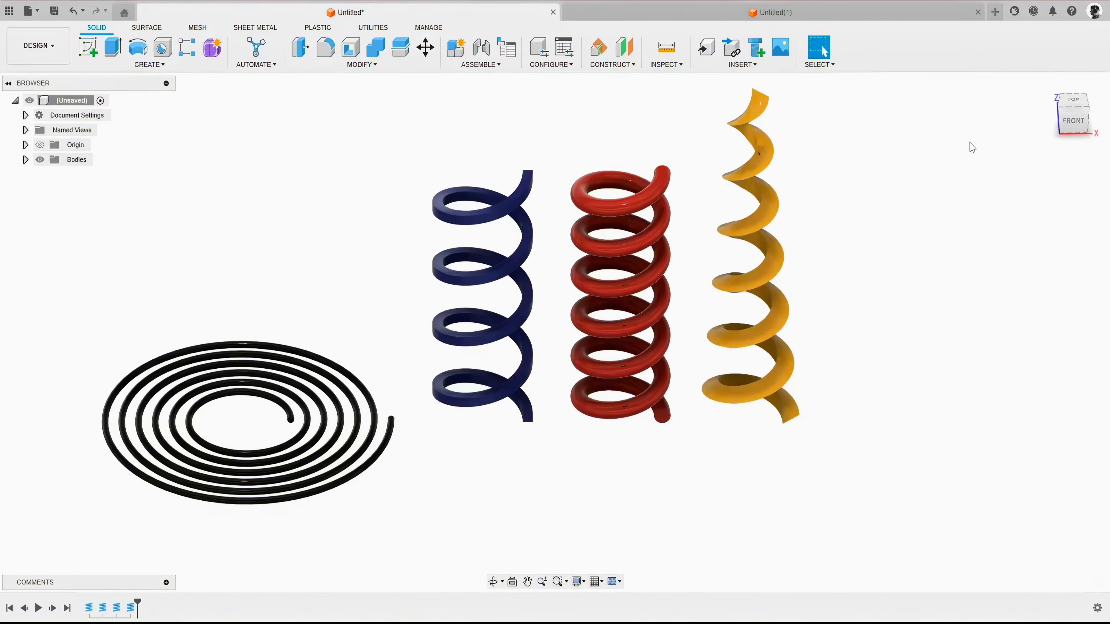
left_click(1047, 85)
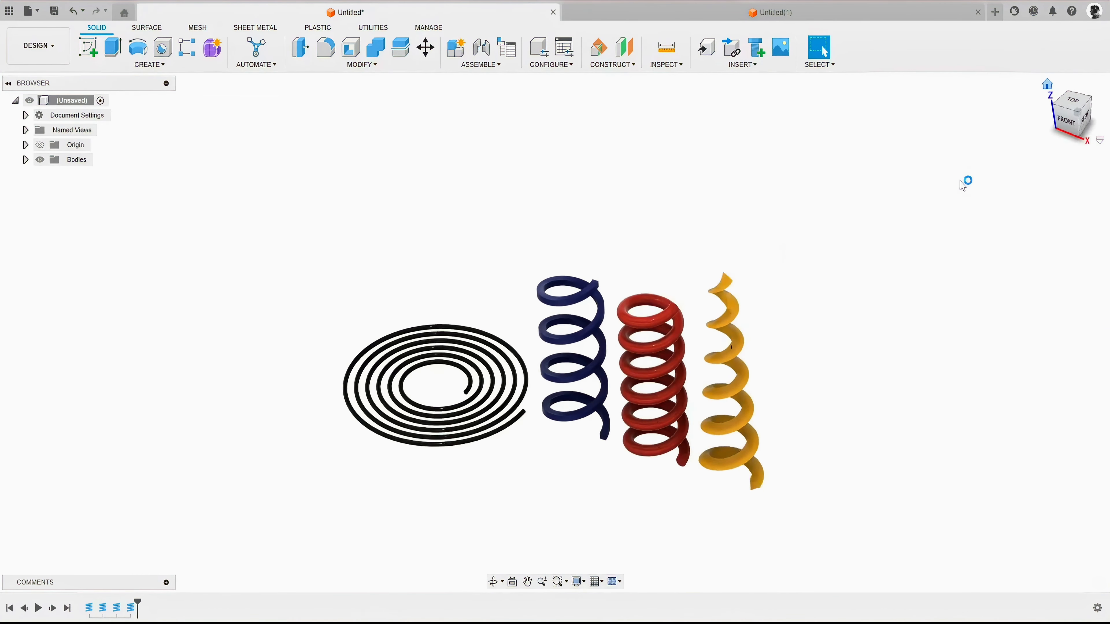
Step: Switch to the empty second design and start a Coil on the horizontal origin plane, centred on the origin with a 150 mm diameter
left_click(748, 18)
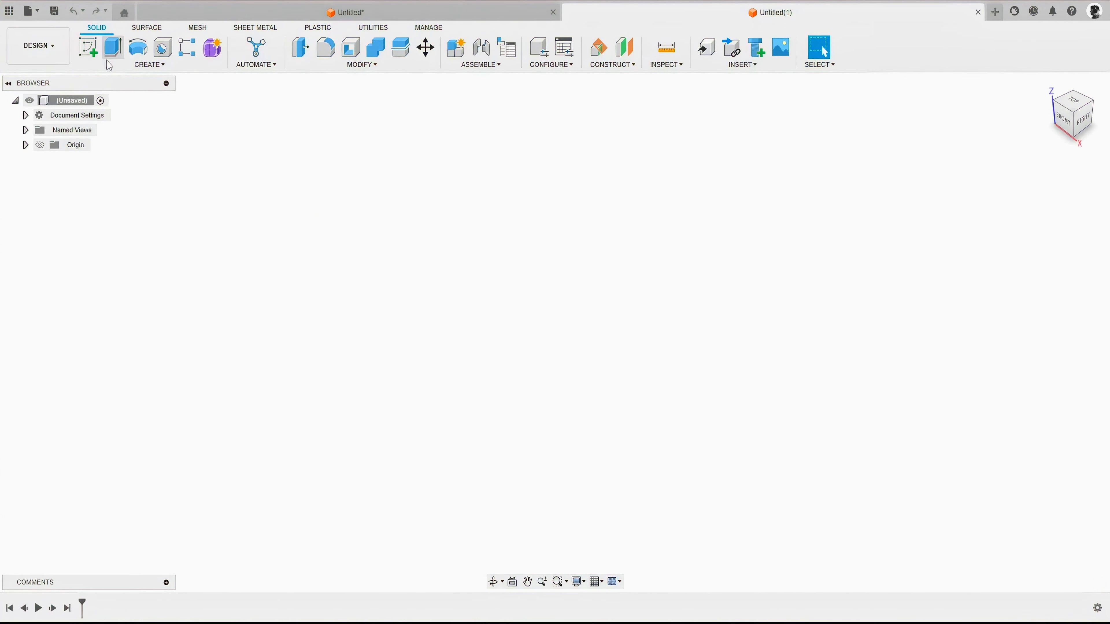
left_click(145, 69)
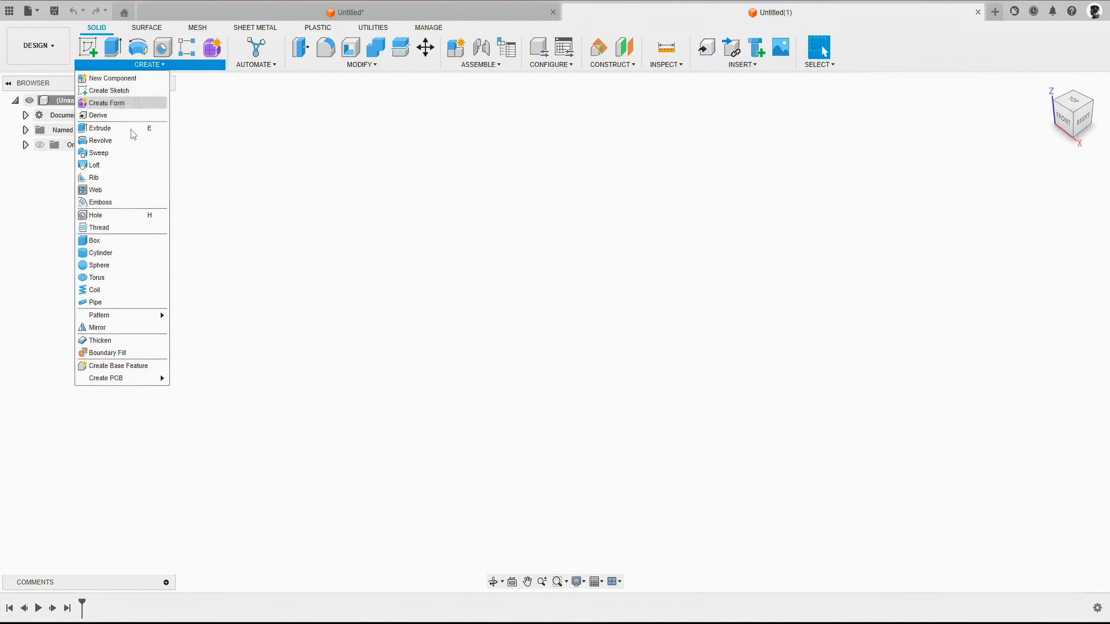
left_click(105, 291)
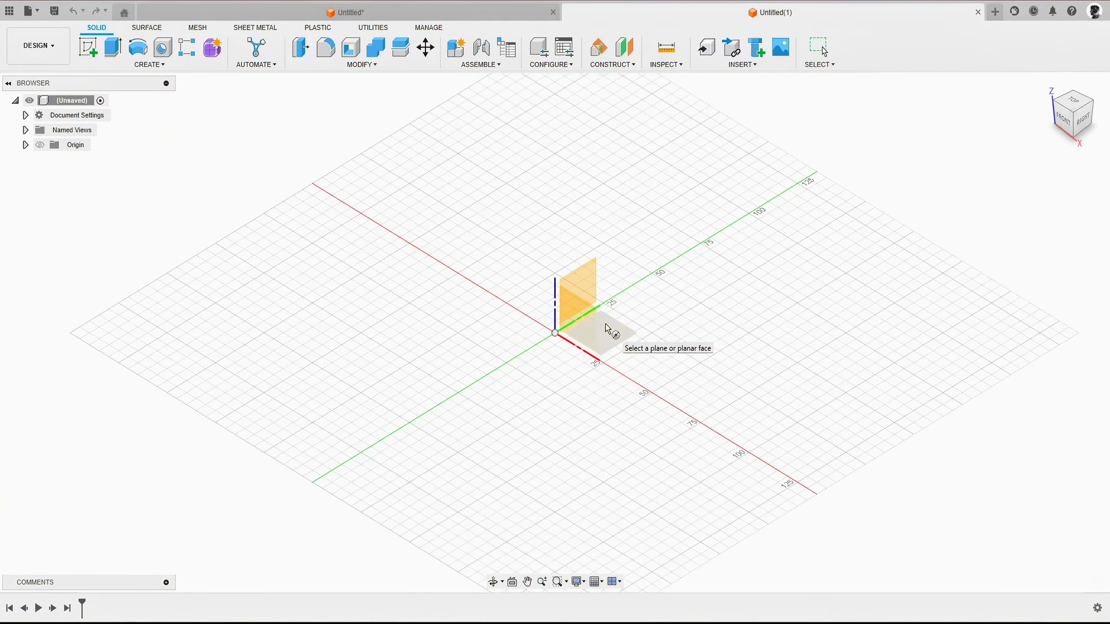
left_click(612, 340)
left_click(1078, 105)
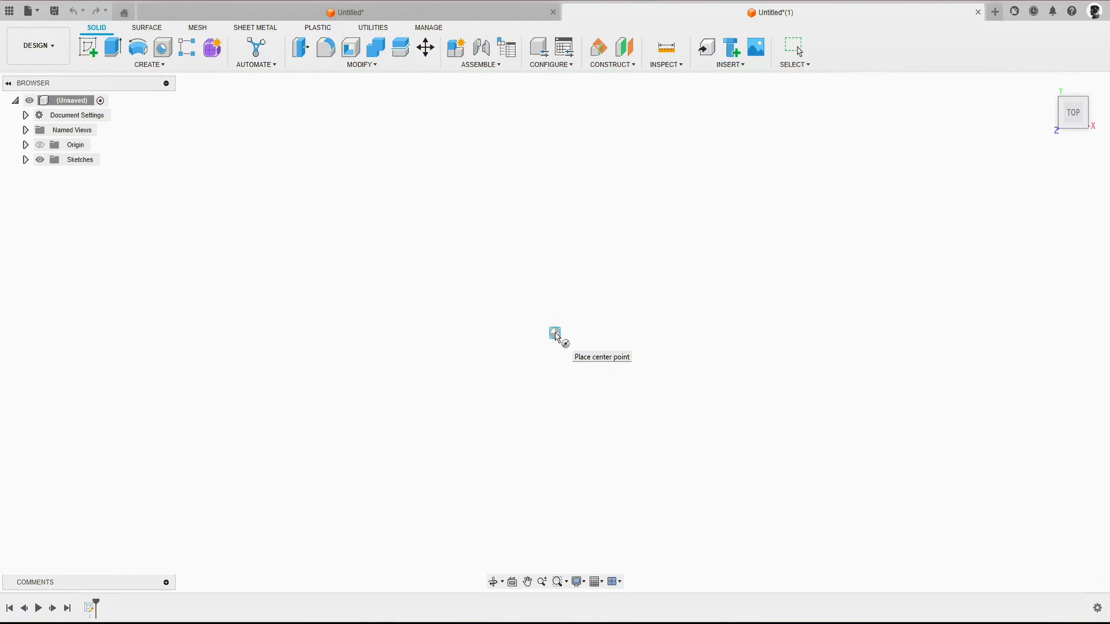
left_click(554, 333)
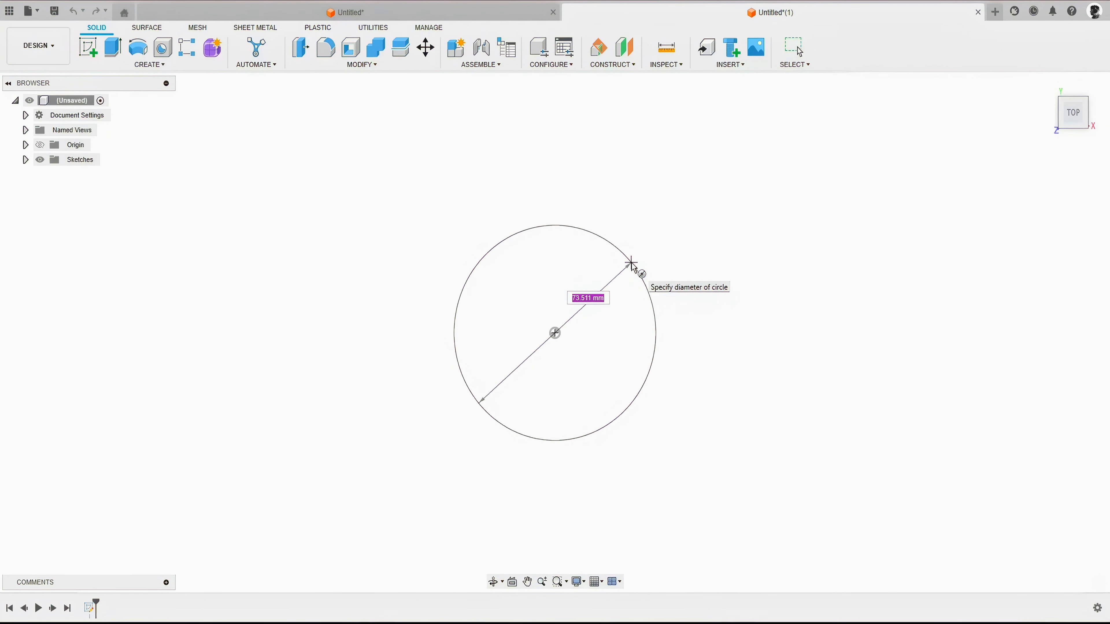
type("150")
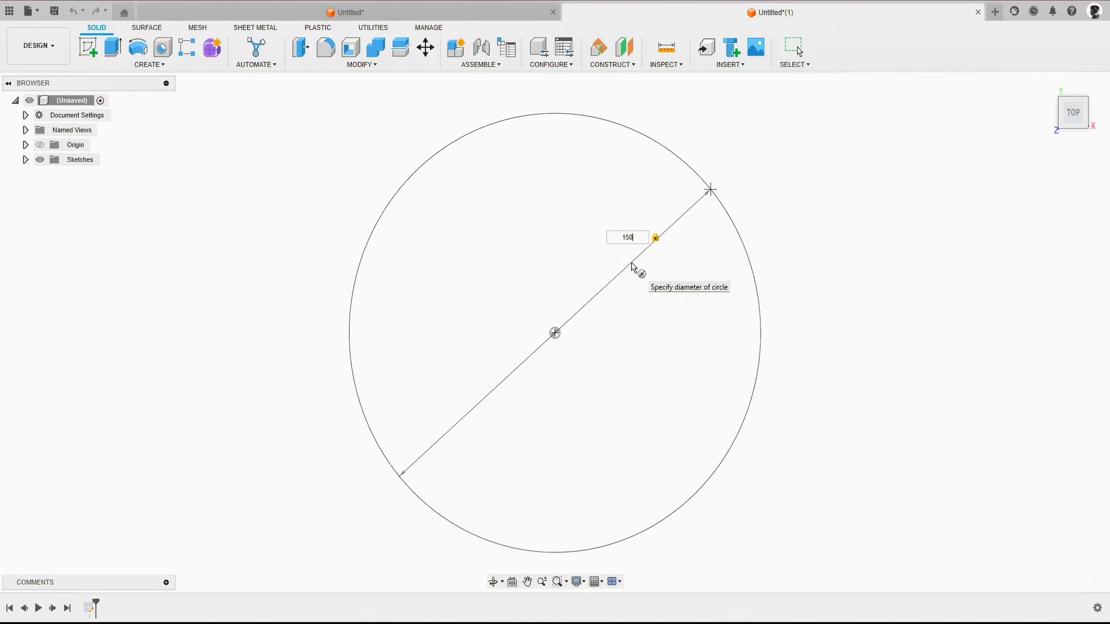
key("Return")
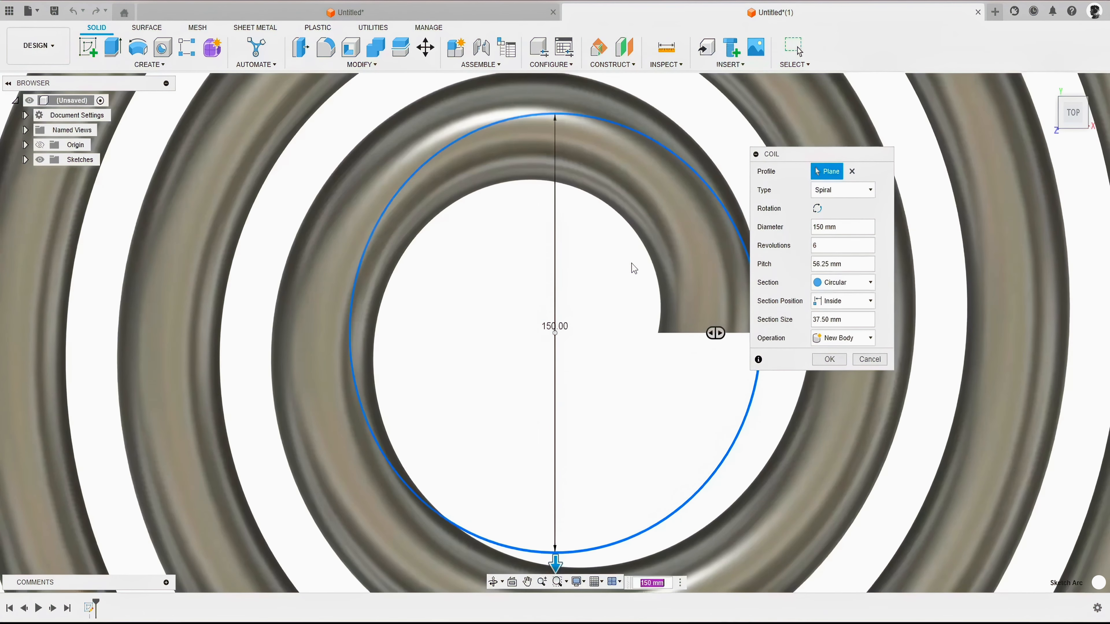
Step: Change the coil type from Spiral to Revolution and Height
scroll(553, 345, "down", 5)
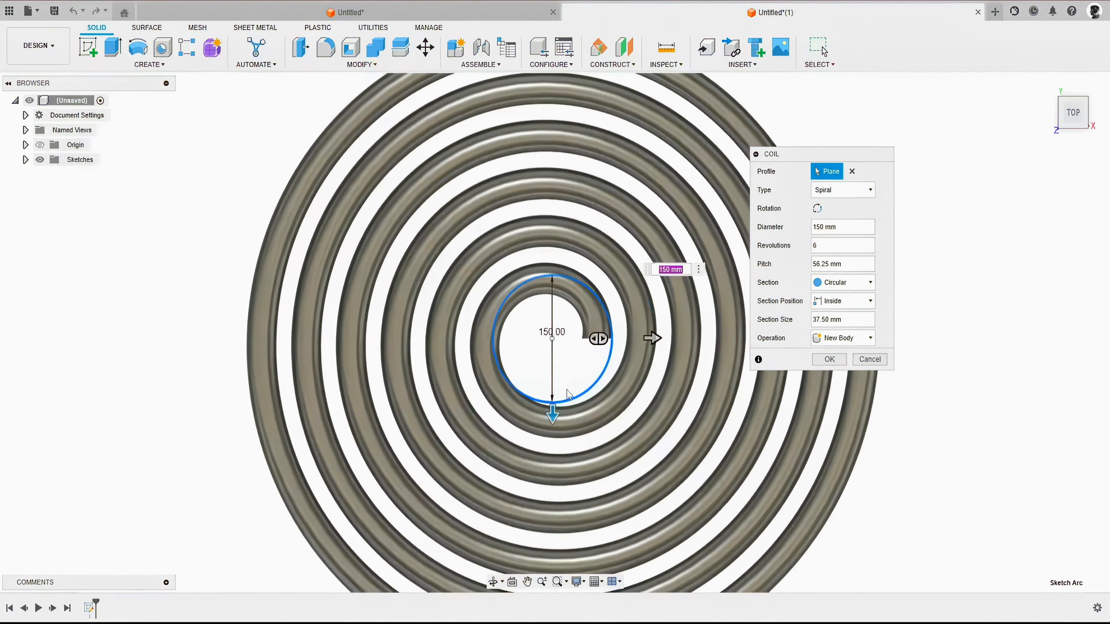
middle_click_drag(553, 345, 547, 318, "shift")
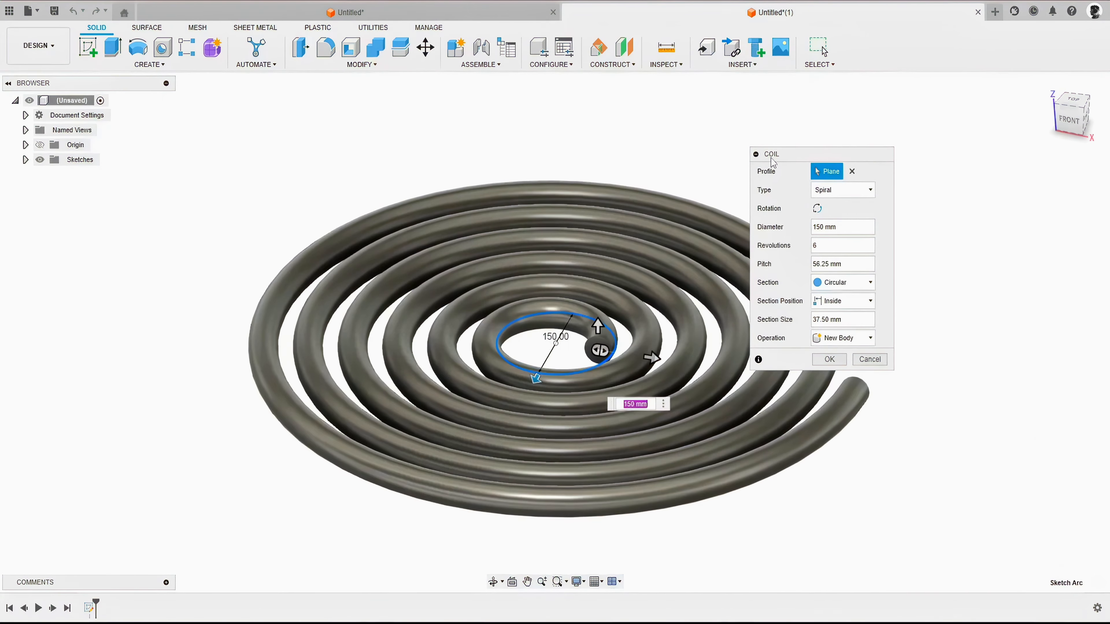
left_click_drag(770, 156, 824, 124)
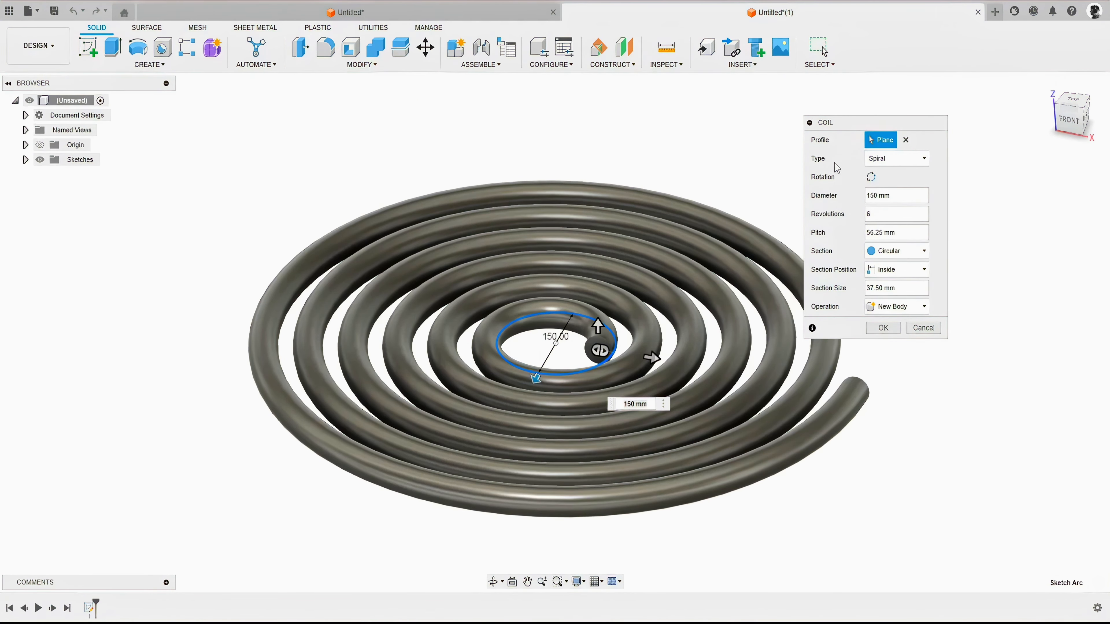
middle_click_drag(545, 254, 569, 256, "shift")
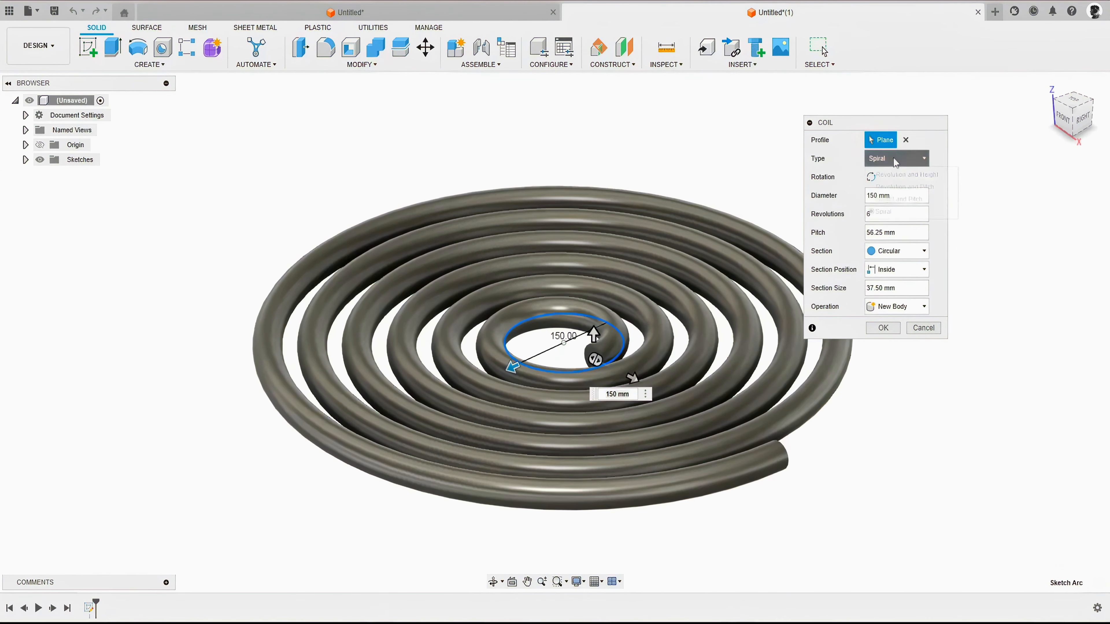
left_click(895, 160)
left_click(895, 184)
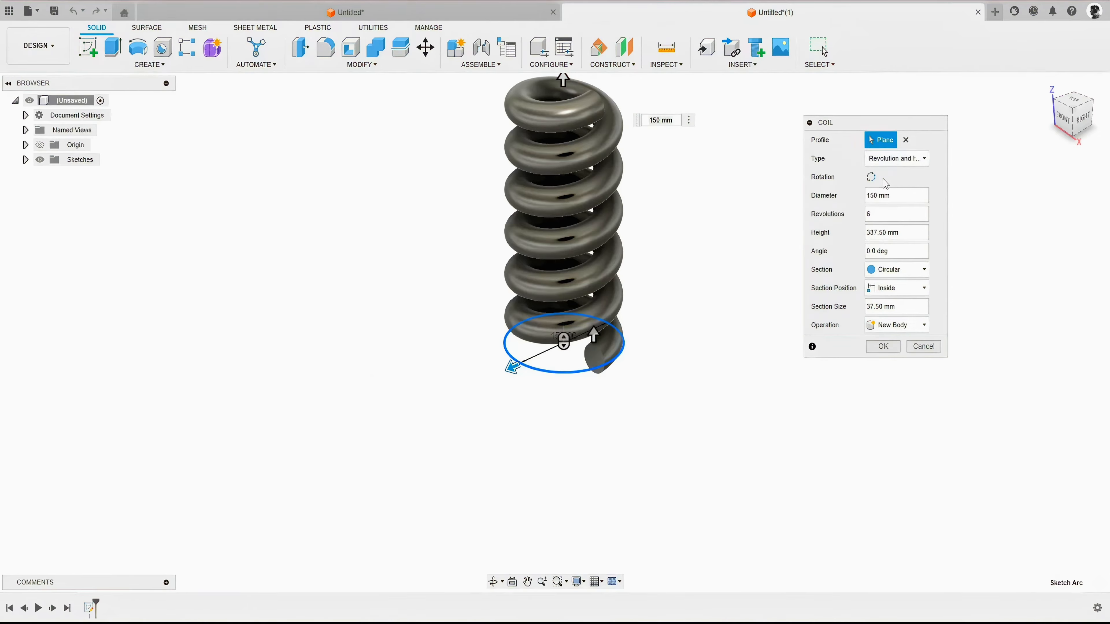
Step: Try the Revolution and Pitch and the Height and Pitch coil types, and return to Revolution and Height
left_click(888, 160)
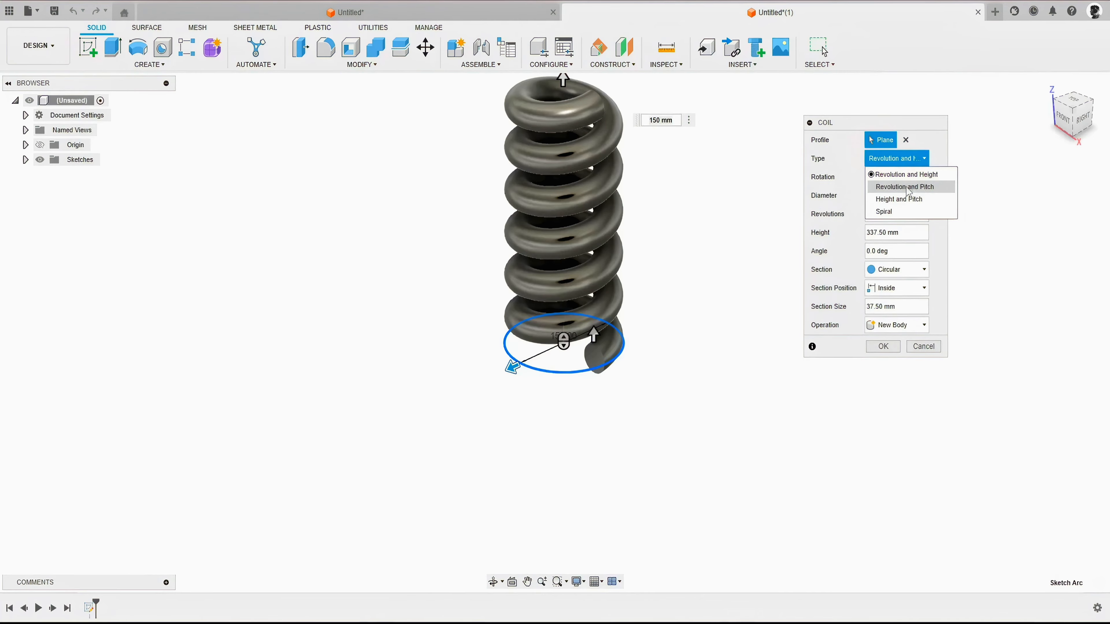
left_click(908, 187)
left_click(896, 158)
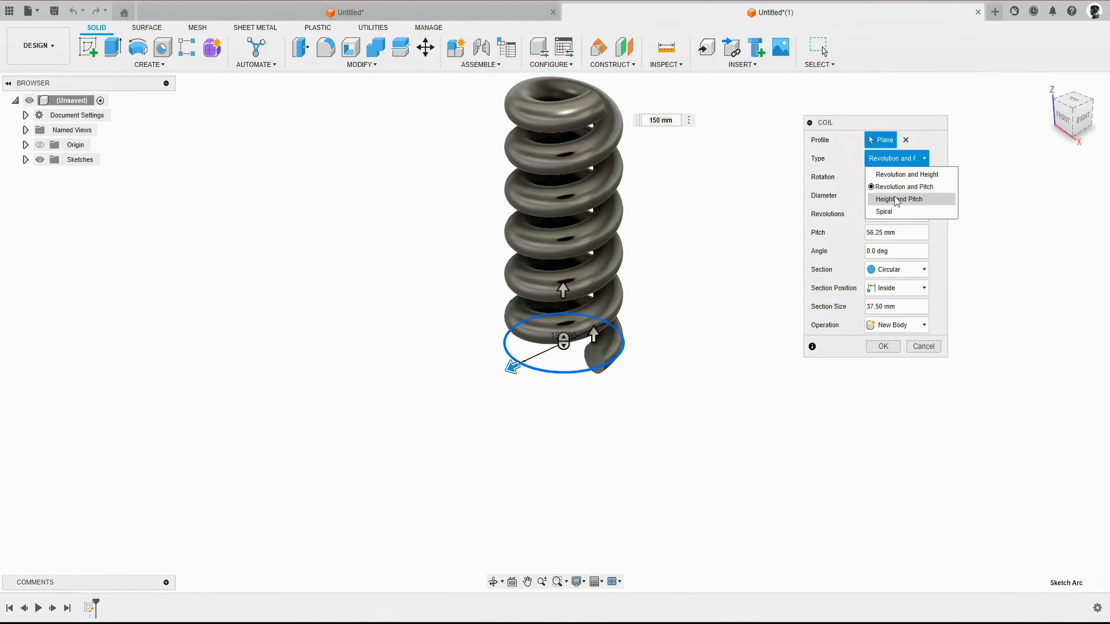
left_click(896, 199)
left_click(895, 158)
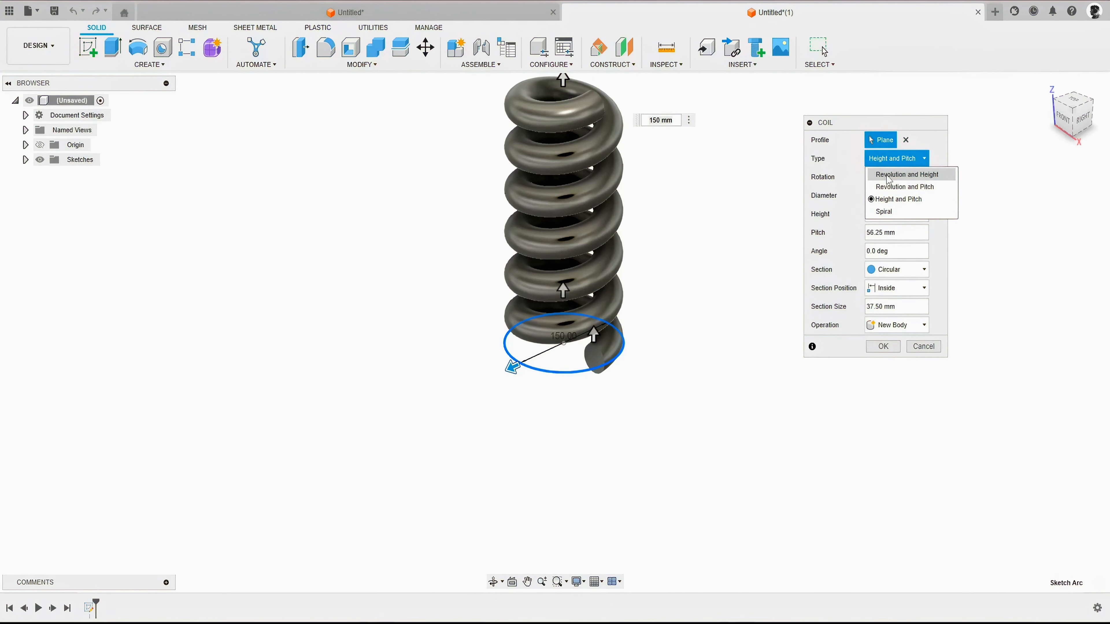
left_click(908, 175)
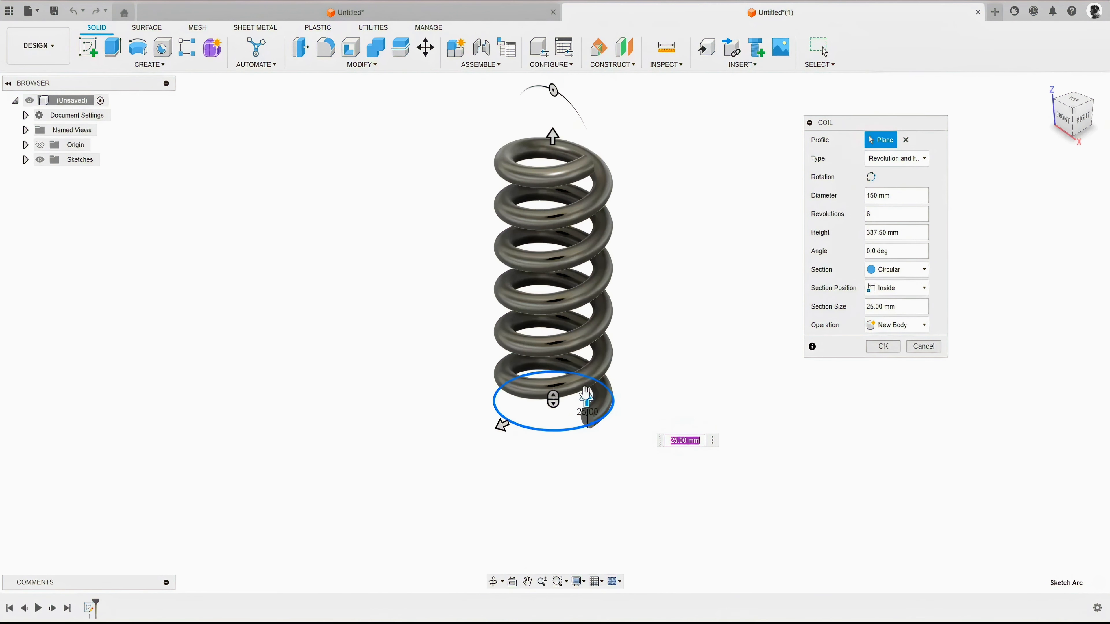
Step: Try coil section sizes such as 10 mm and 20 mm, and set the section size to 25 mm
left_click_drag(586, 394, 584, 400)
scroll(586, 411, "up", 5)
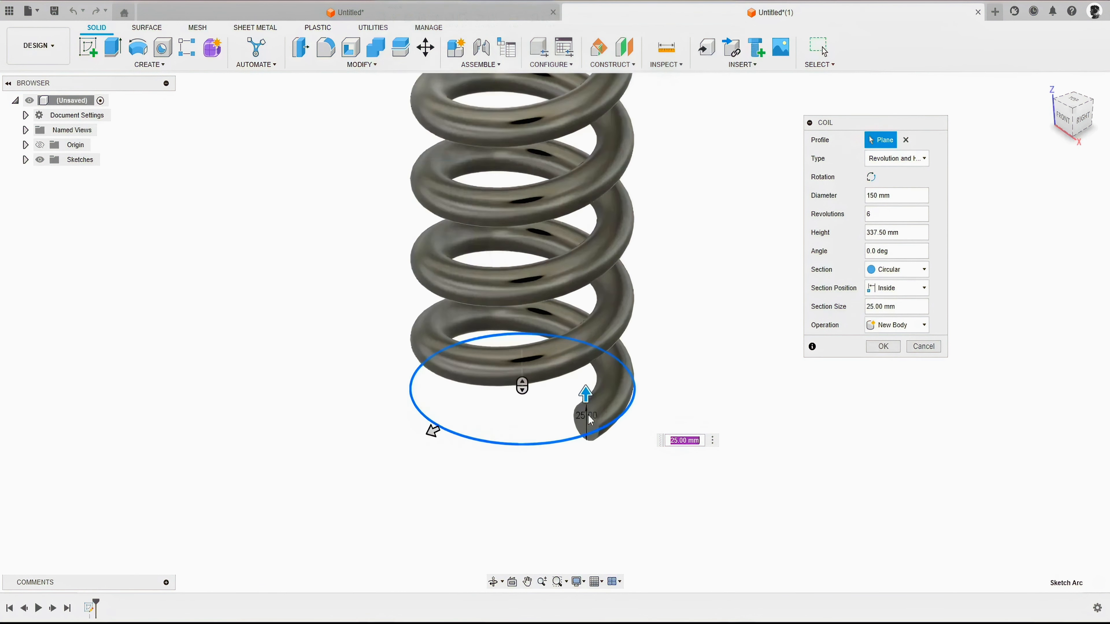
left_click_drag(586, 384, 596, 414)
scroll(596, 415, "down", 5)
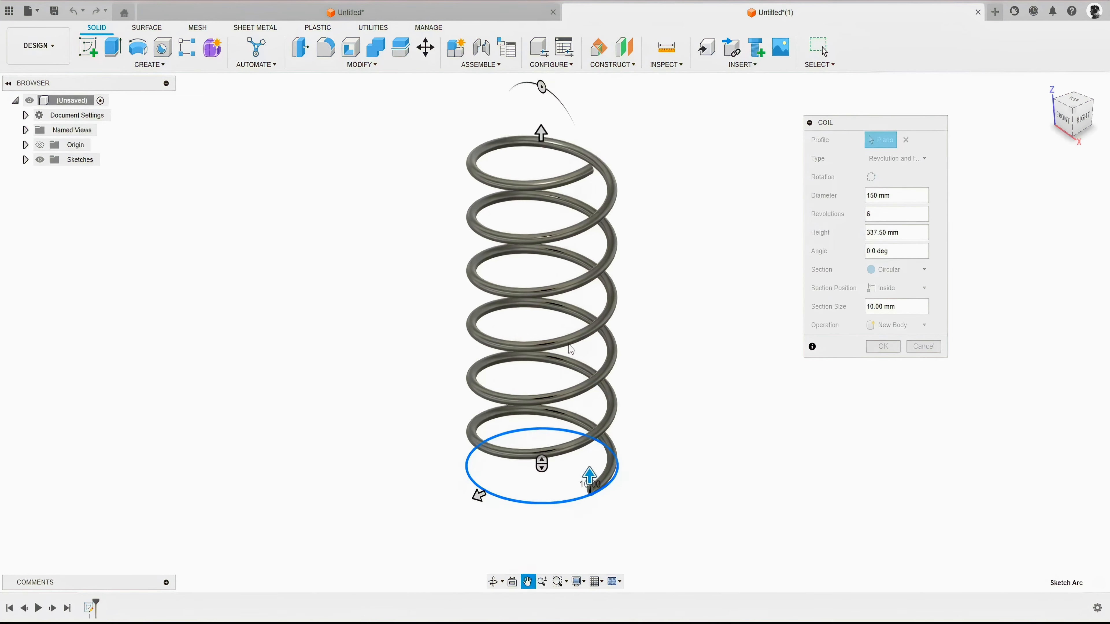
scroll(598, 416, "up", 5)
left_click_drag(604, 386, 592, 362)
left_click(884, 307)
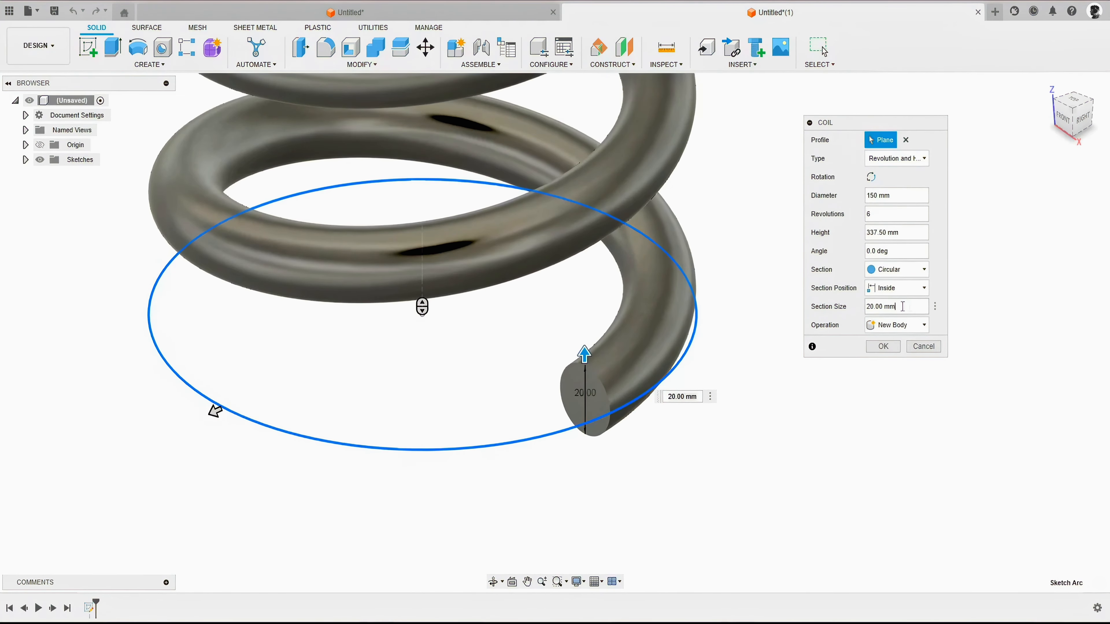
type("25")
Step: Try coil diameters of 300 mm and 160 mm, and set the diameter back to 150 mm
scroll(586, 365, "down", 2)
left_click(421, 360)
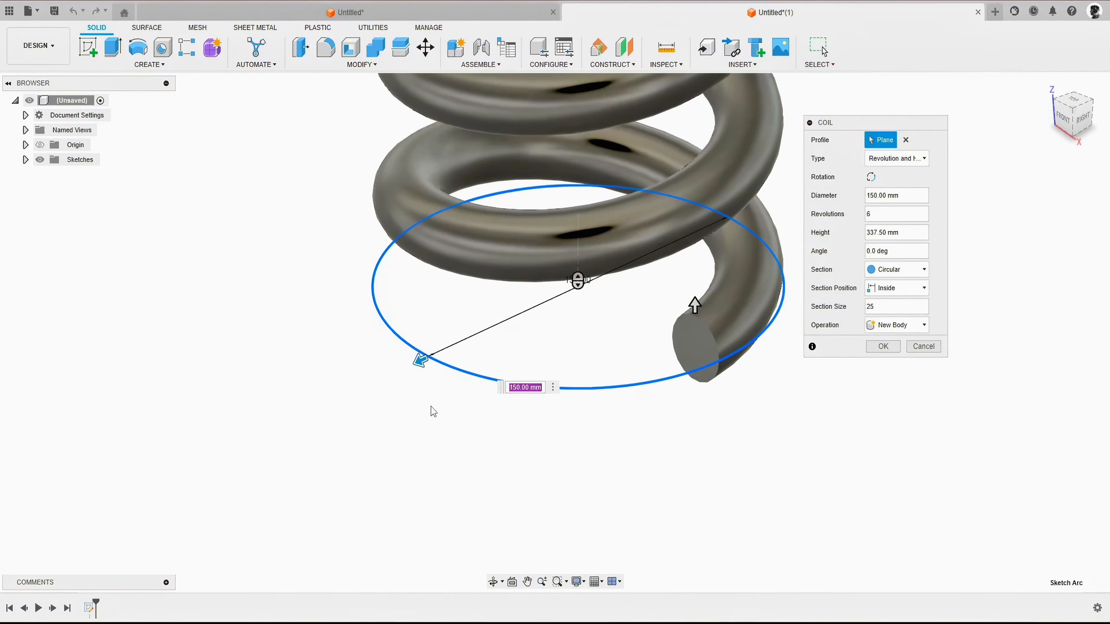
left_click_drag(421, 359, 260, 454)
scroll(454, 367, "down", 5)
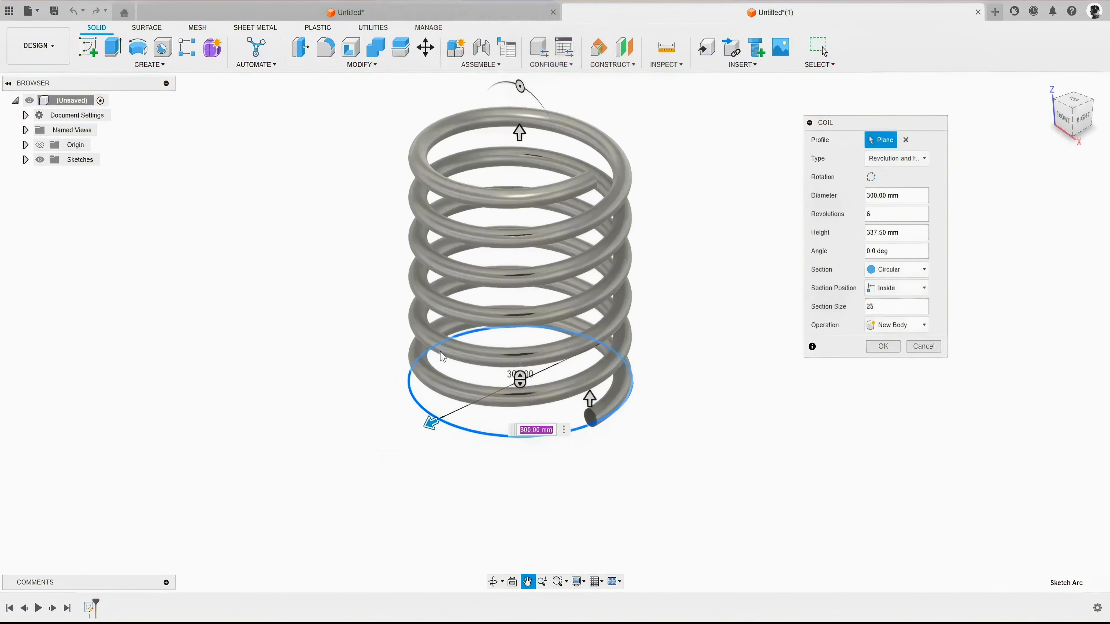
left_click_drag(430, 422, 468, 405)
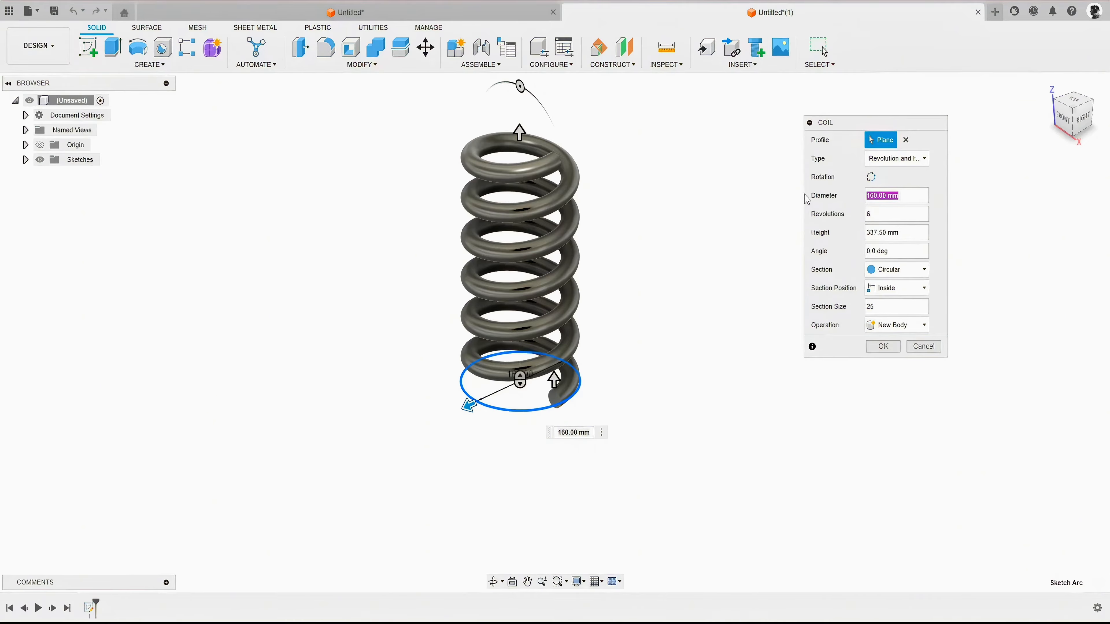
type("150")
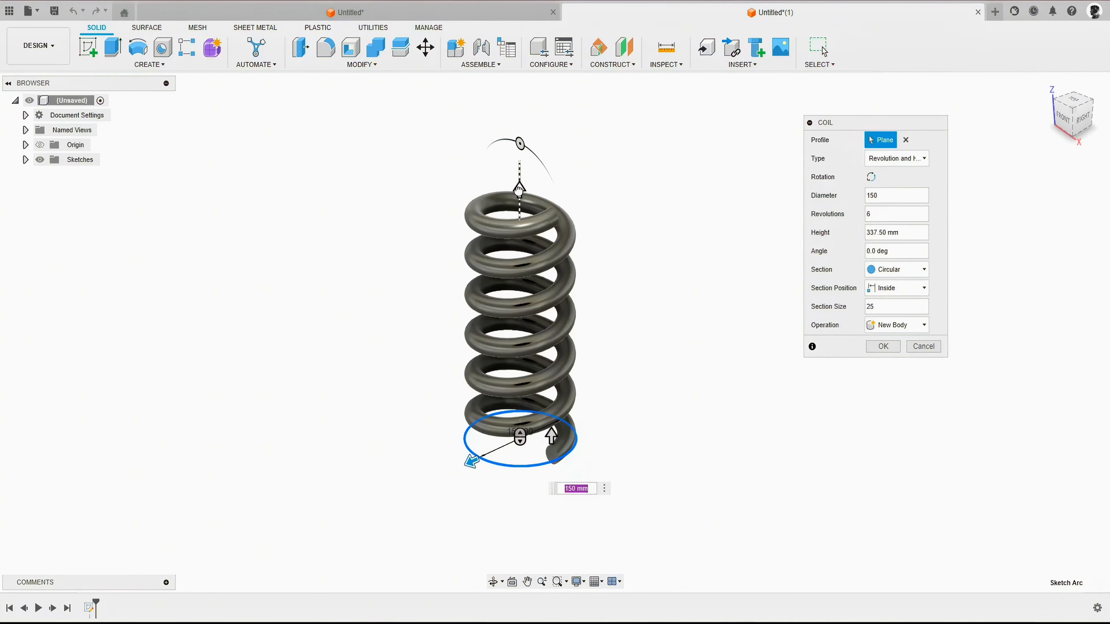
Step: Raise the coil's height to 400 mm
mouse_move(520, 134)
left_mouse_down()
mouse_move(519, 103)
mouse_move(520, 197)
mouse_move(524, 93)
mouse_move(528, 308)
mouse_move(535, 145)
left_mouse_up()
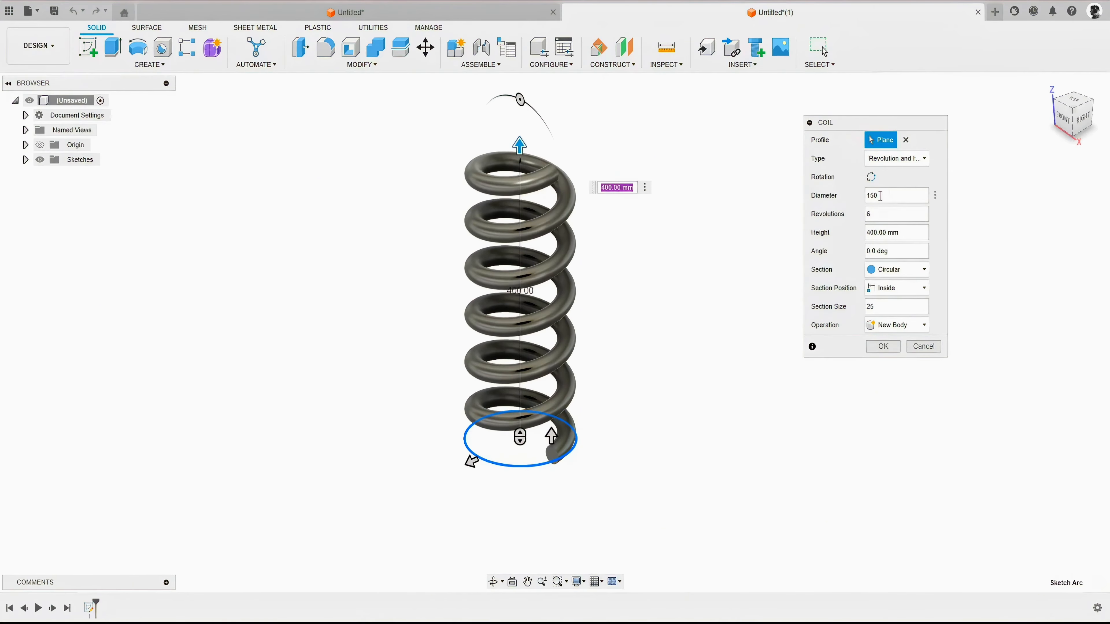
left_click(909, 231)
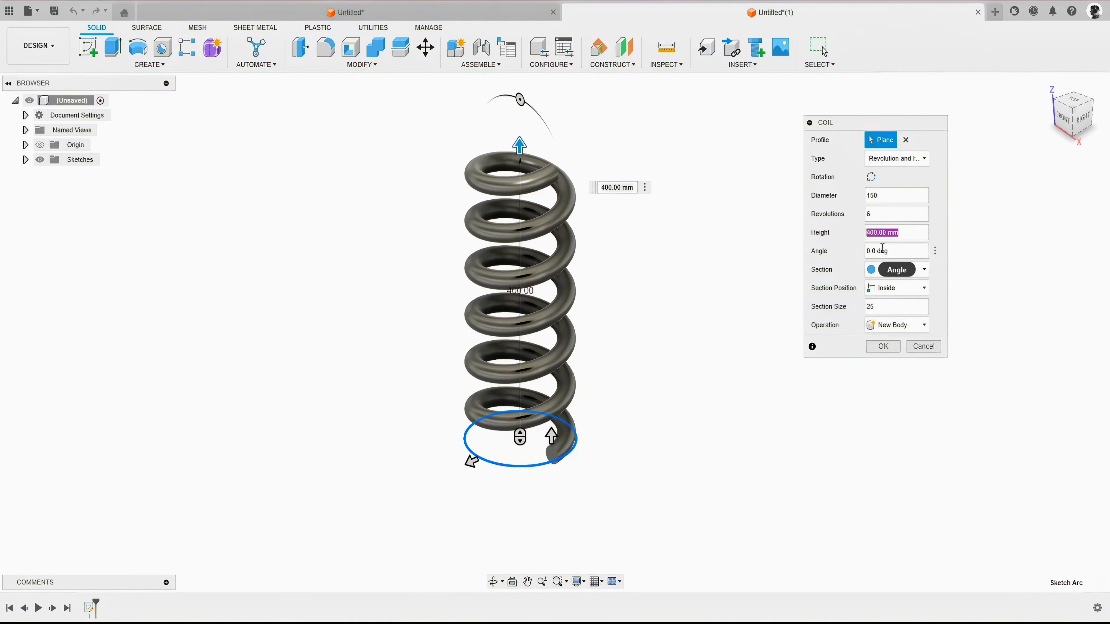
Step: Try a 30 degree taper angle on the coil and reset the angle to 0
left_click_drag(521, 97, 501, 99)
scroll(502, 102, "down", 3)
mouse_move(519, 247)
middle_mouse_down("shift")
mouse_move(515, 145)
mouse_move(518, 245)
middle_mouse_up("shift")
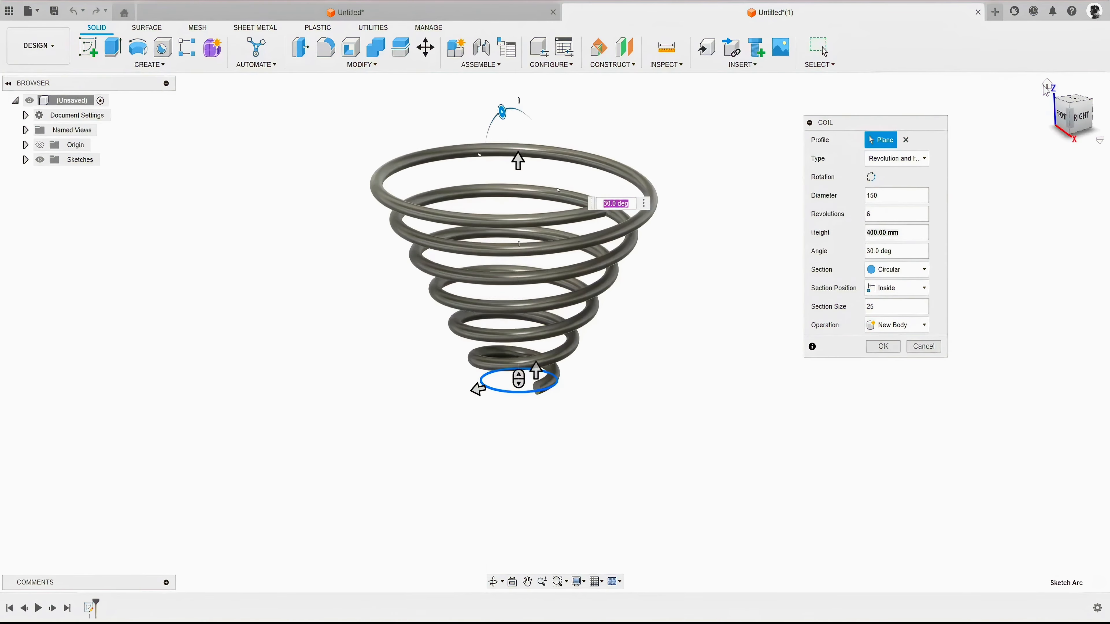
left_click(1048, 85)
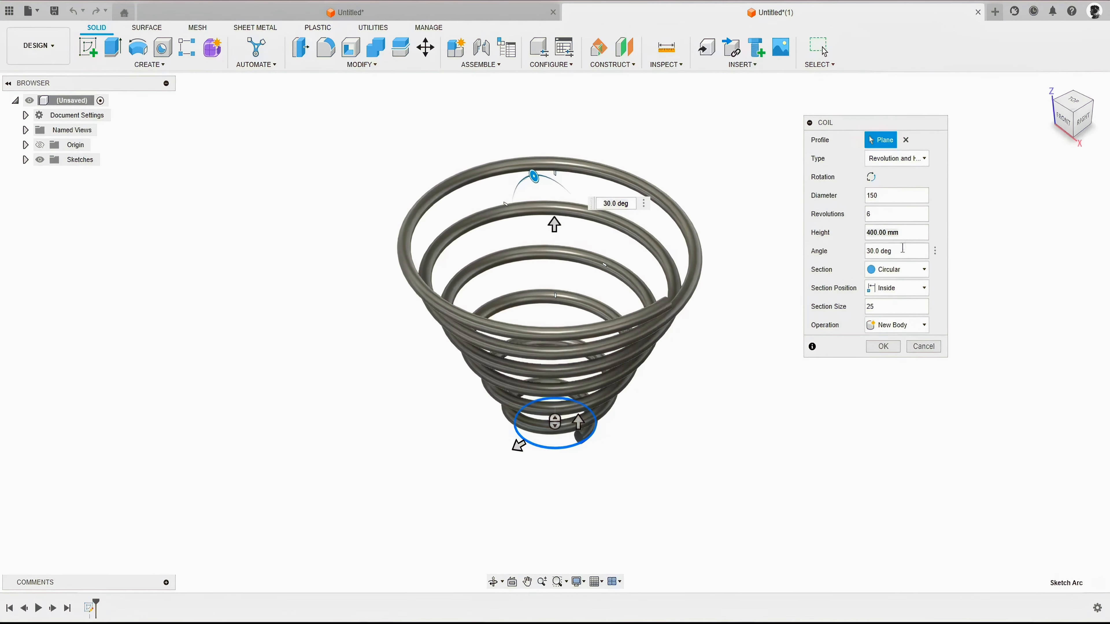
left_click_drag(902, 250, 829, 250)
type("0")
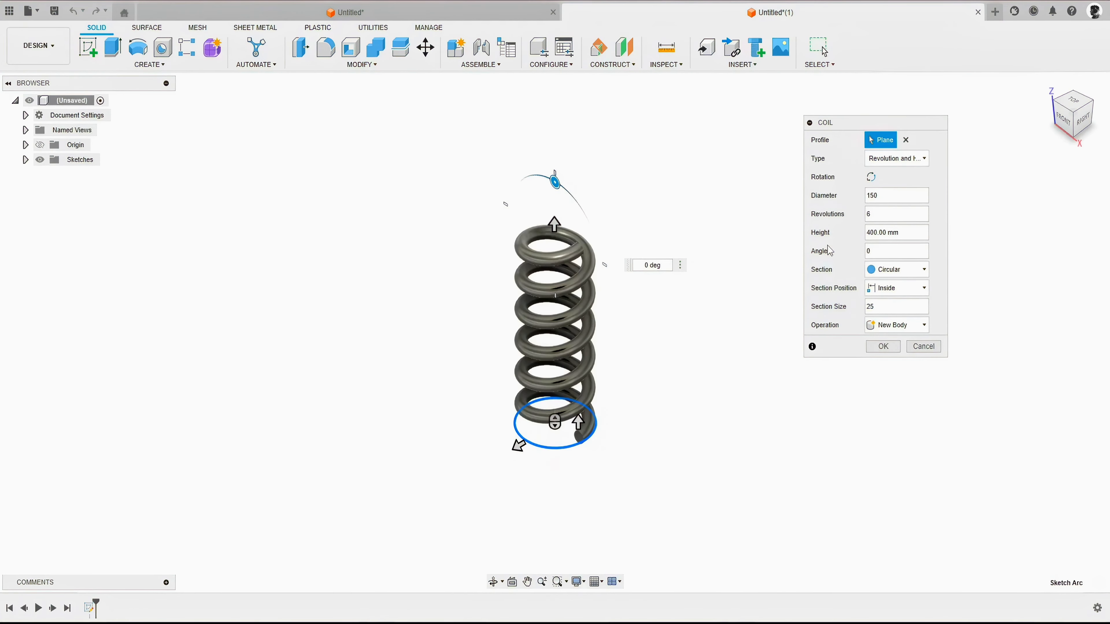
Step: Change the coil's section shape from Circular to Square and view its end face
scroll(573, 426, "up", 10)
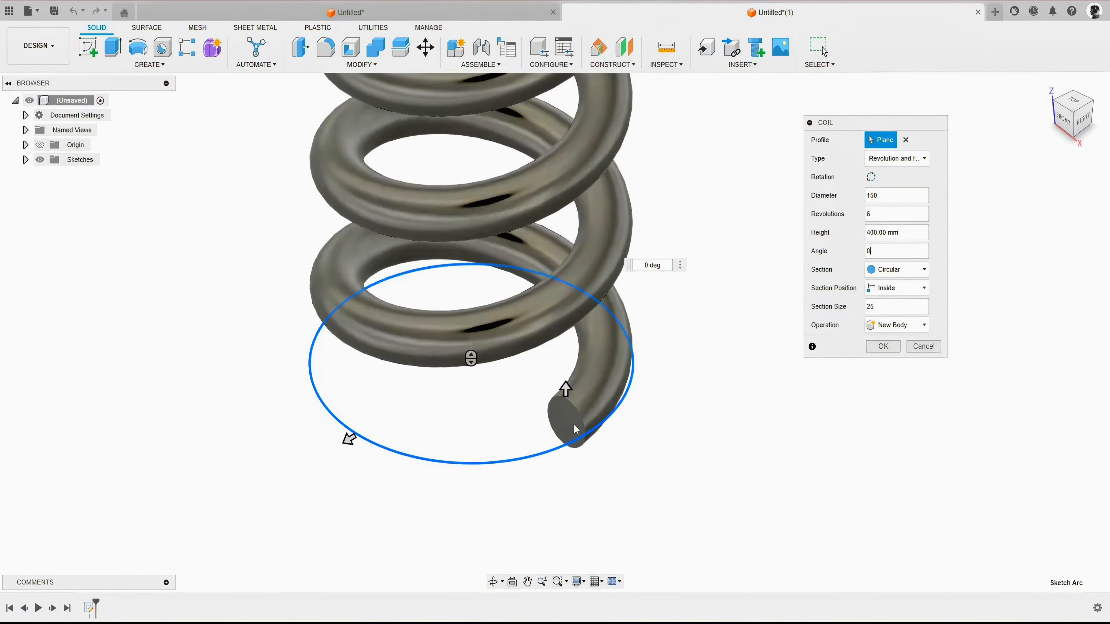
left_click(901, 271)
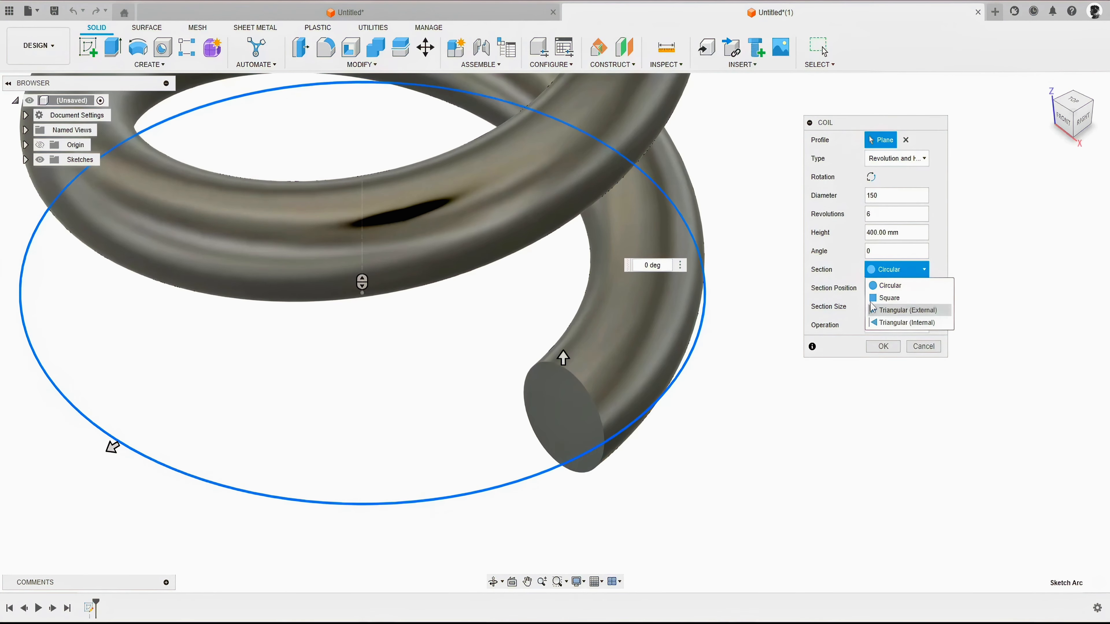
left_click(891, 299)
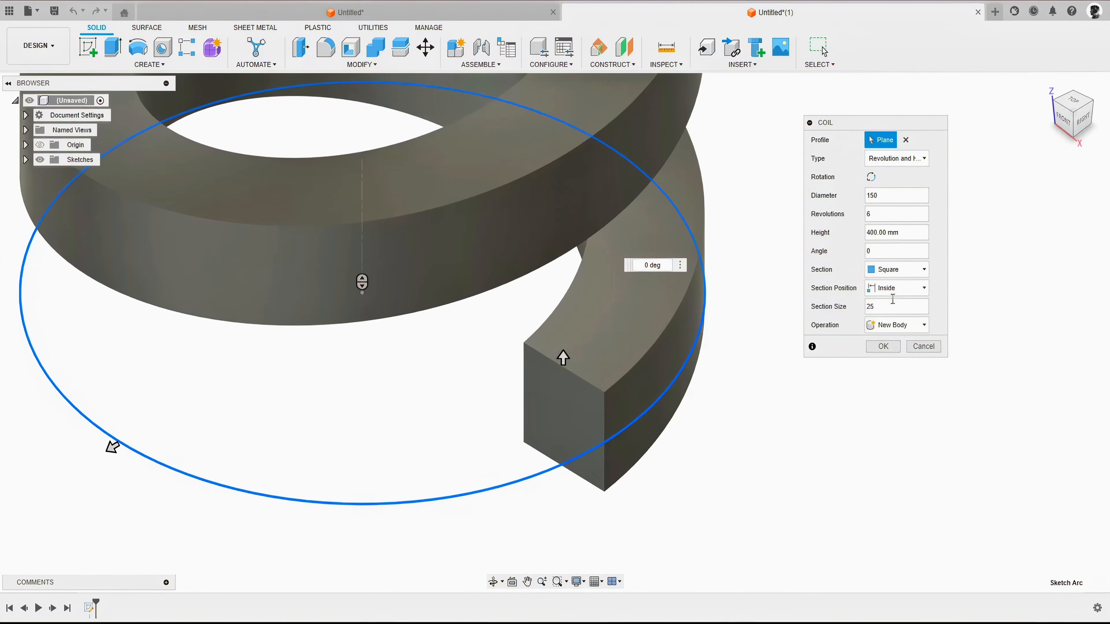
scroll(563, 405, "down", 5)
middle_click_drag(563, 405, 394, 443, "shift")
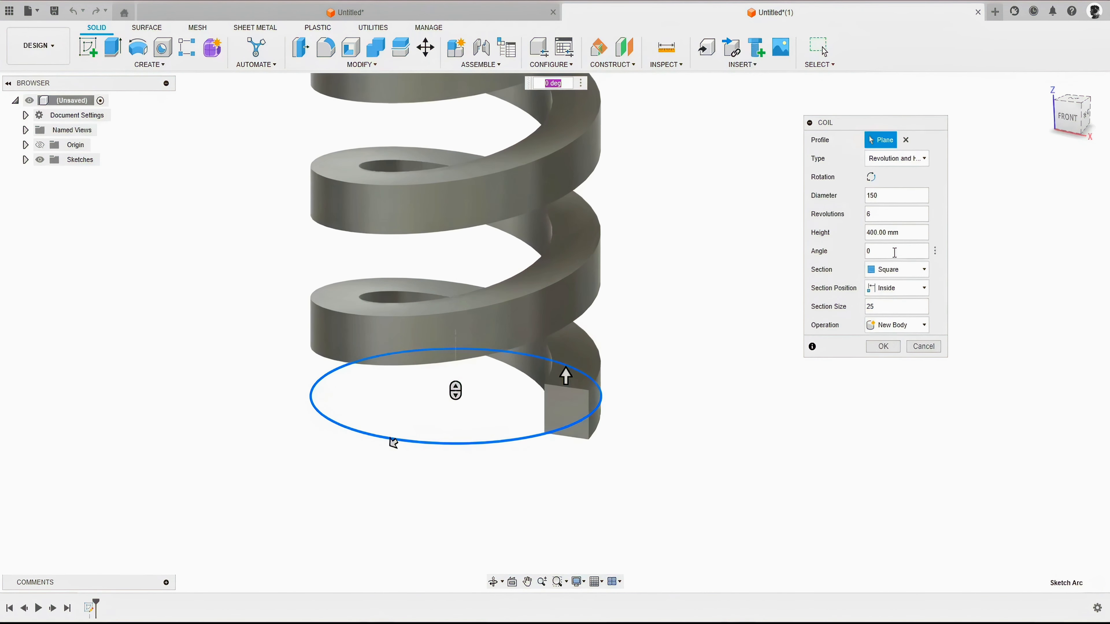
Step: Try the Triangular (External) section shape on the coil and examine its end face from the front
left_click(894, 273)
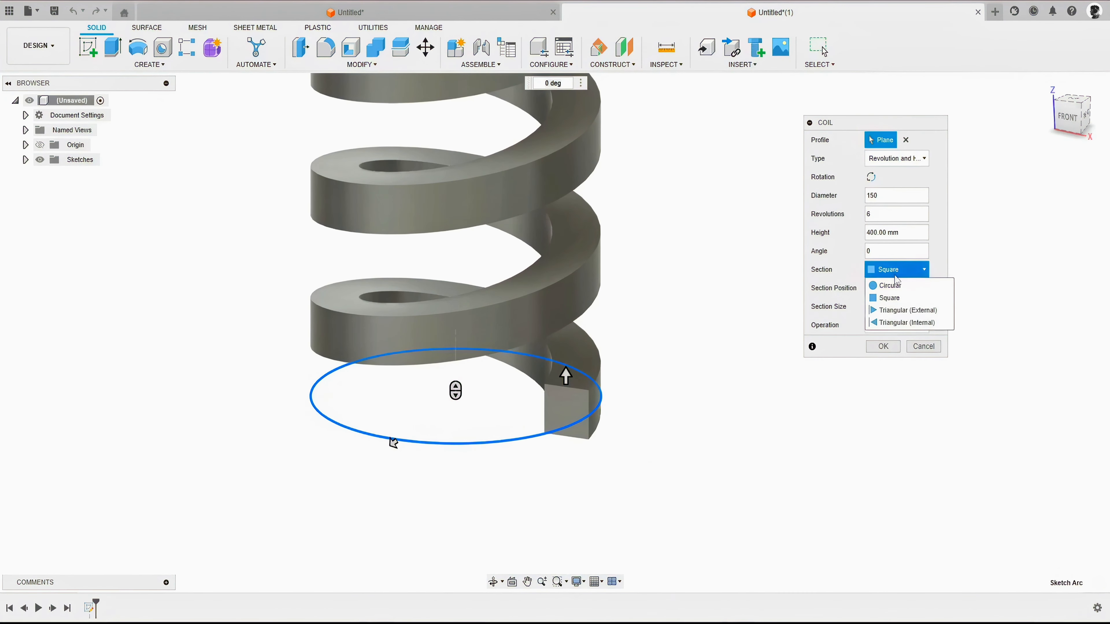
left_click(897, 311)
middle_click_drag(616, 392, 628, 371, "shift")
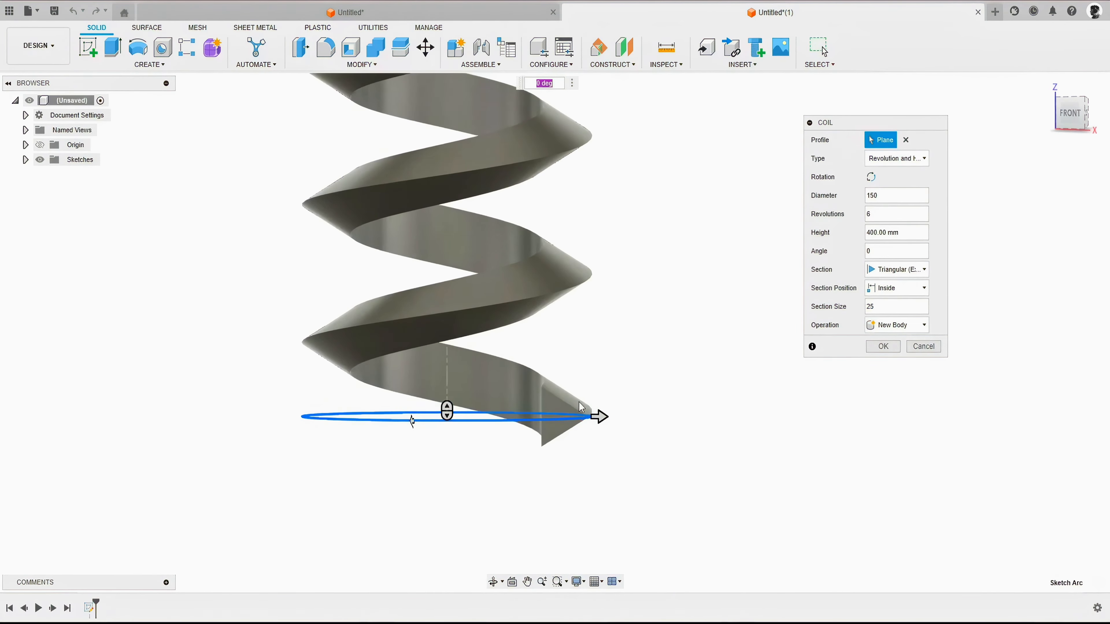
scroll(583, 405, "up", 5)
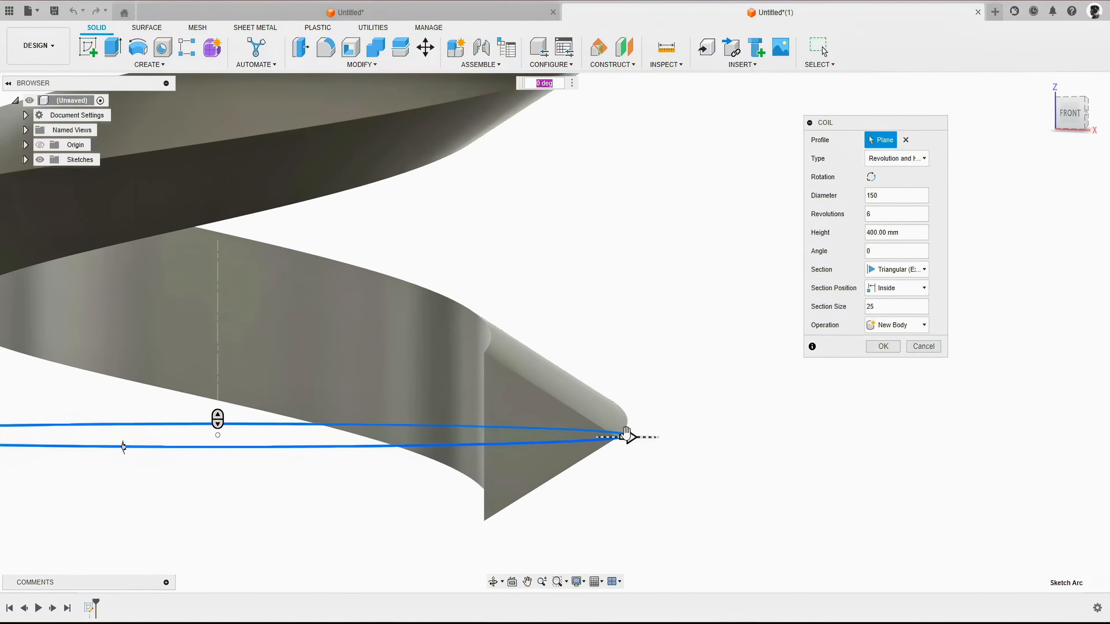
Step: Try the Triangular (Internal) section shape on the coil, and set the section back to Circular
left_click(893, 272)
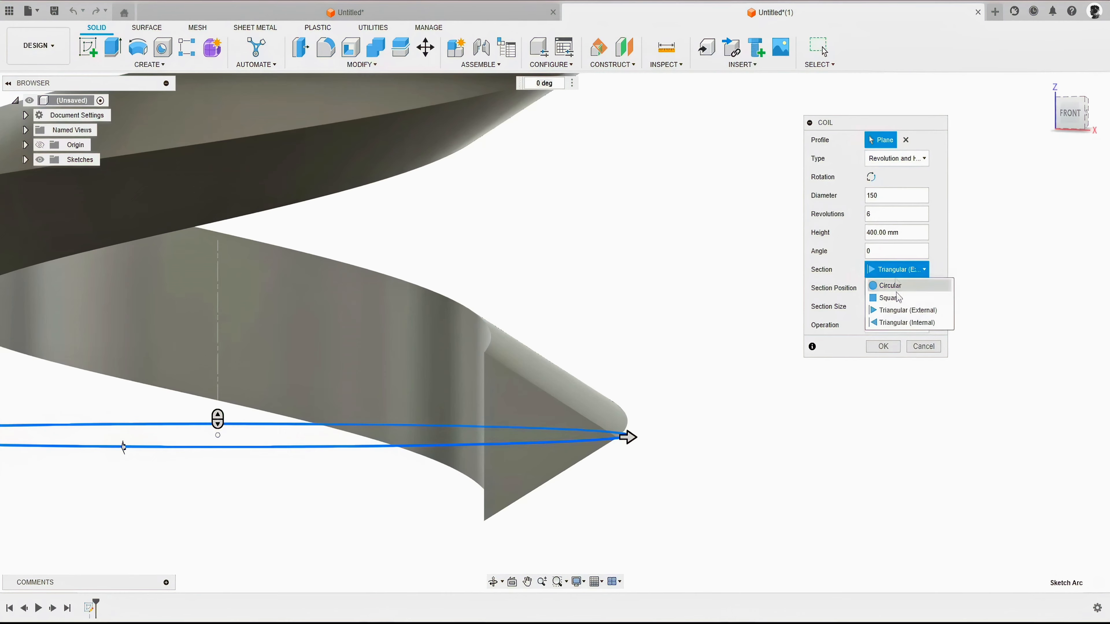
left_click(898, 324)
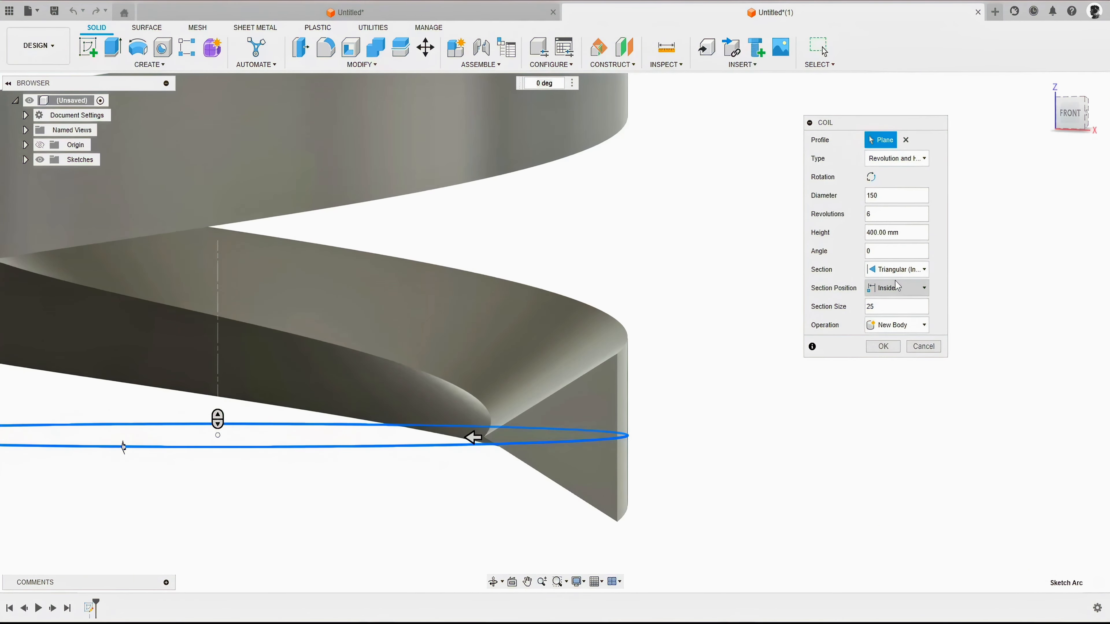
left_click(895, 270)
left_click(889, 287)
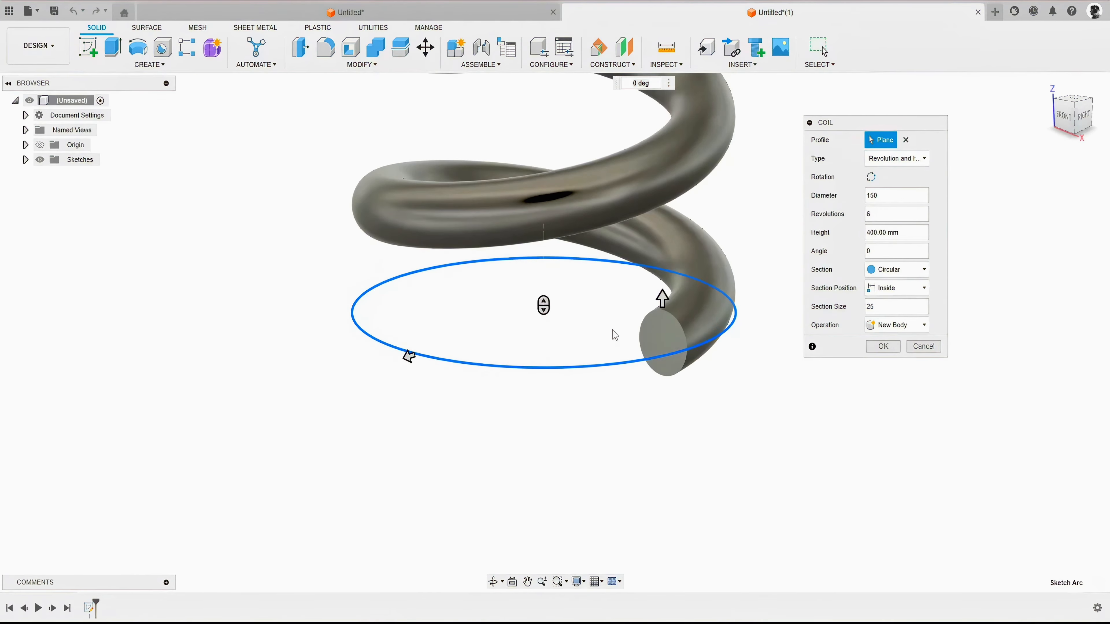
Step: Try the Outside and On Center section positions on the coil, and set the position back to Inside
scroll(716, 345, "up", 5)
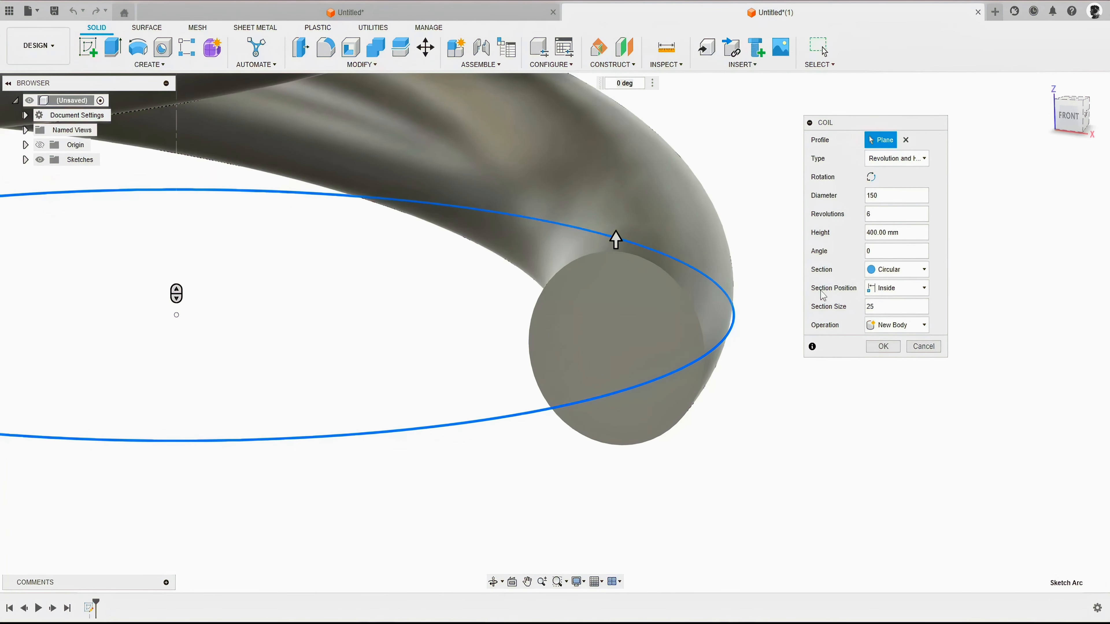
left_click(896, 287)
left_click(889, 326)
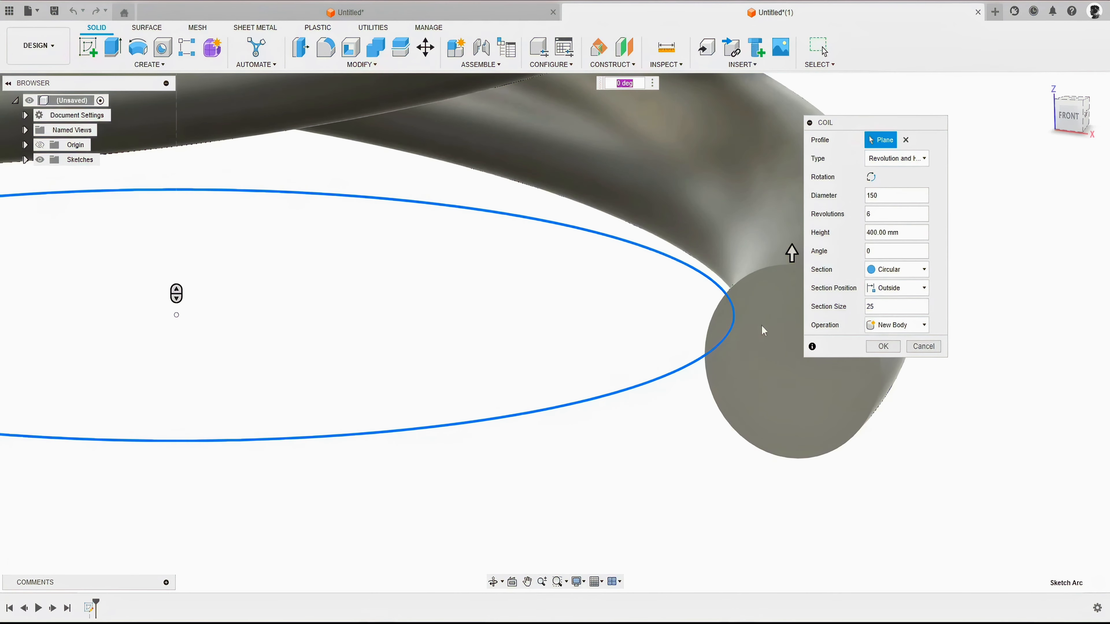
left_click(895, 287)
left_click(889, 315)
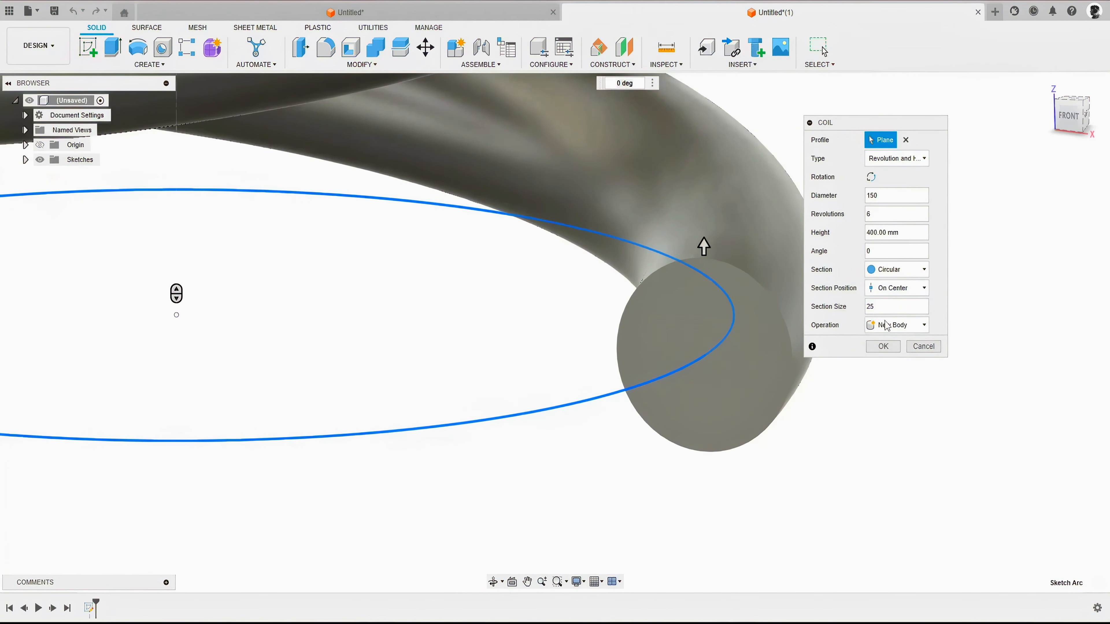
left_click(883, 288)
left_click(878, 305)
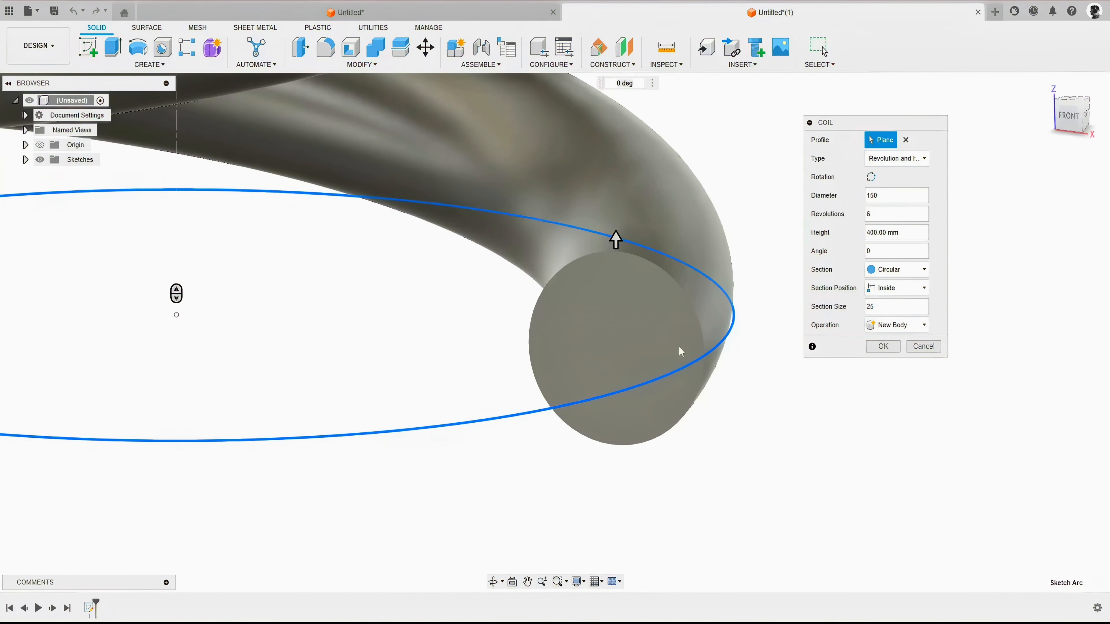
Step: Create the coil as a new body with the current section size
scroll(785, 340, "down", 4)
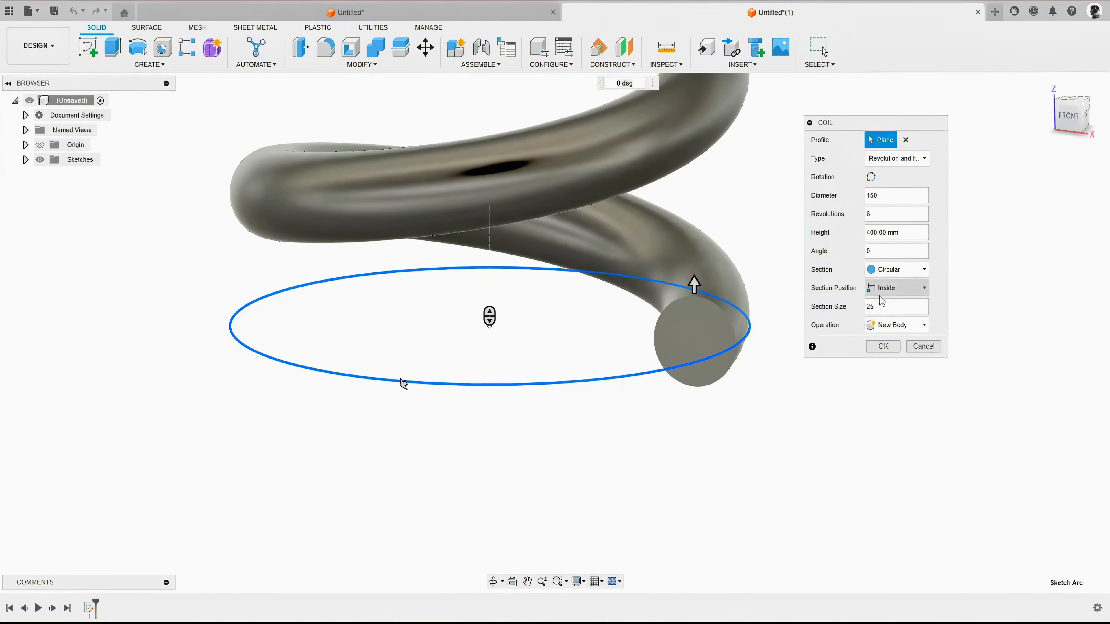
left_click(900, 306)
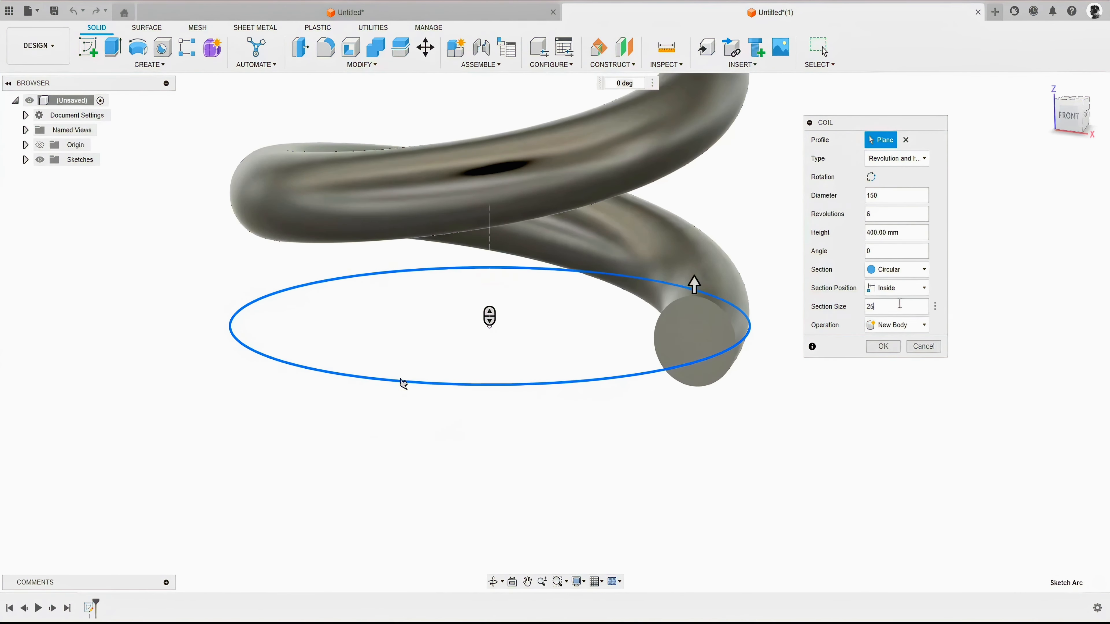
left_click(881, 327)
left_click(894, 378)
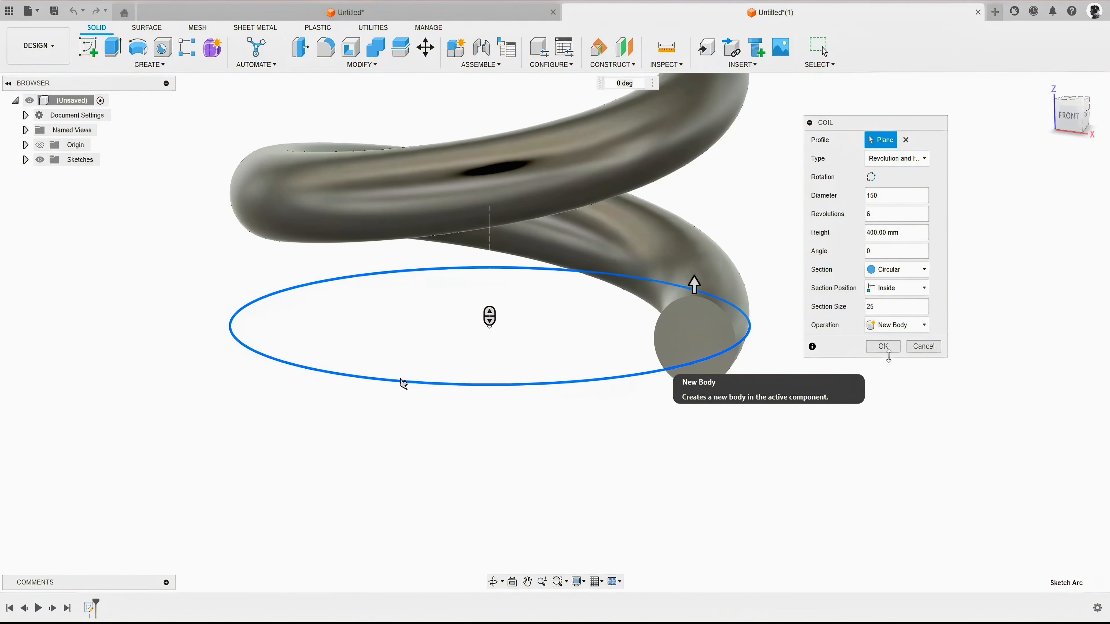
left_click(883, 349)
Step: Apply the Paint - Enamel Glossy (Red) appearance to the coil body
left_click(1006, 73)
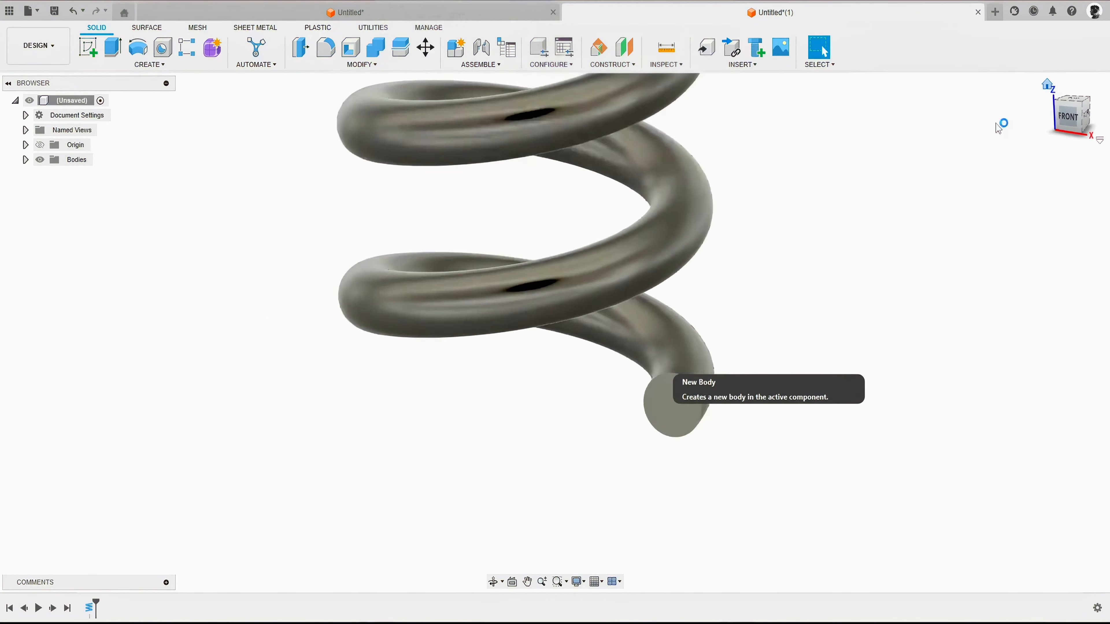
key("a")
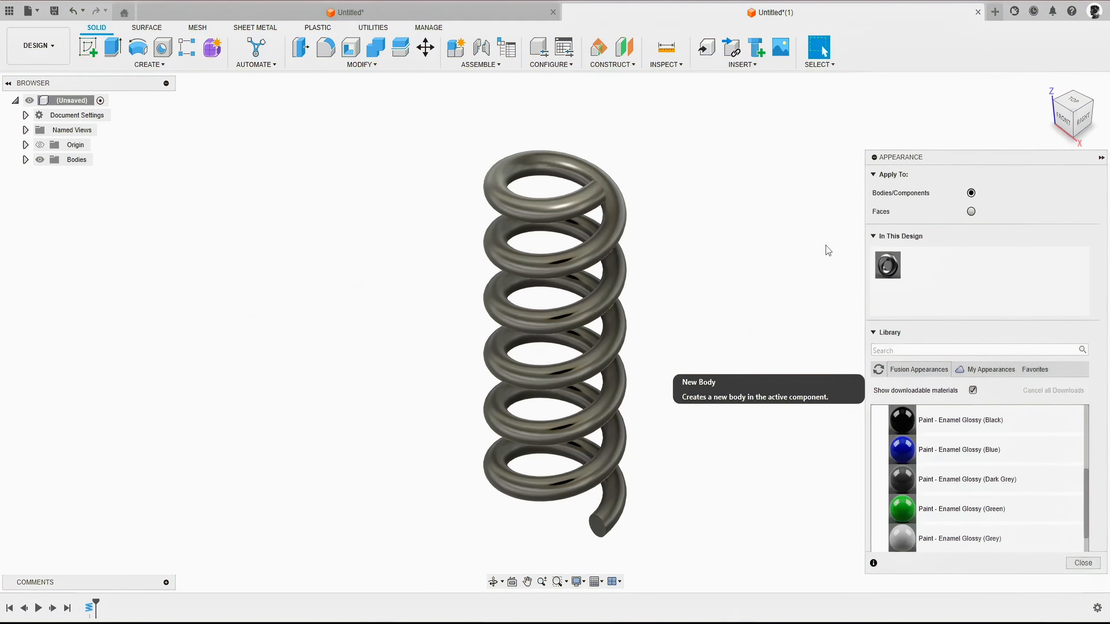
scroll(915, 448, "down", 3)
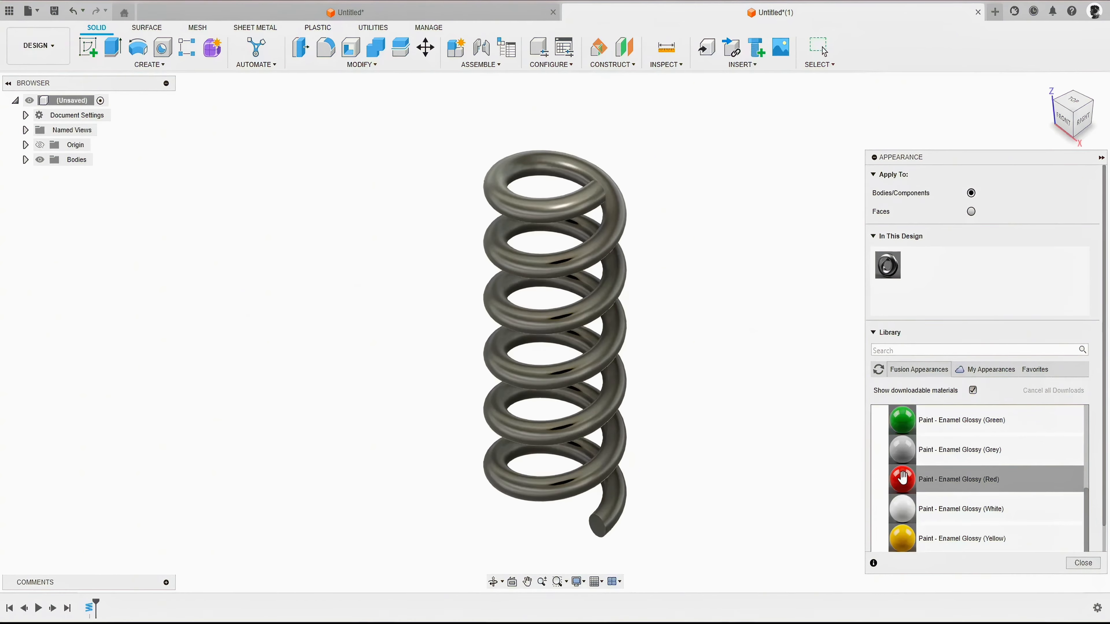
mouse_move(902, 479)
left_mouse_down()
mouse_move(963, 448)
mouse_move(925, 484)
mouse_move(906, 290)
mouse_move(887, 295)
mouse_move(888, 268)
left_mouse_up()
left_click(1067, 568)
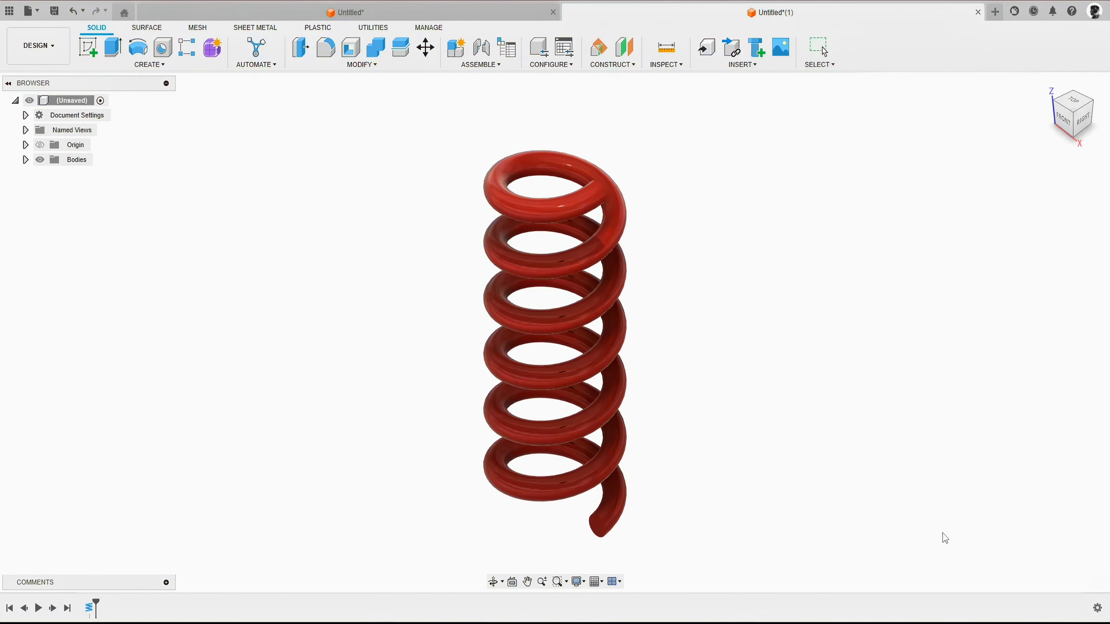
Step: Set the visual style to Shaded with Visible Edges Only and view the coil from the side
left_click(578, 582)
mouse_move(611, 490)
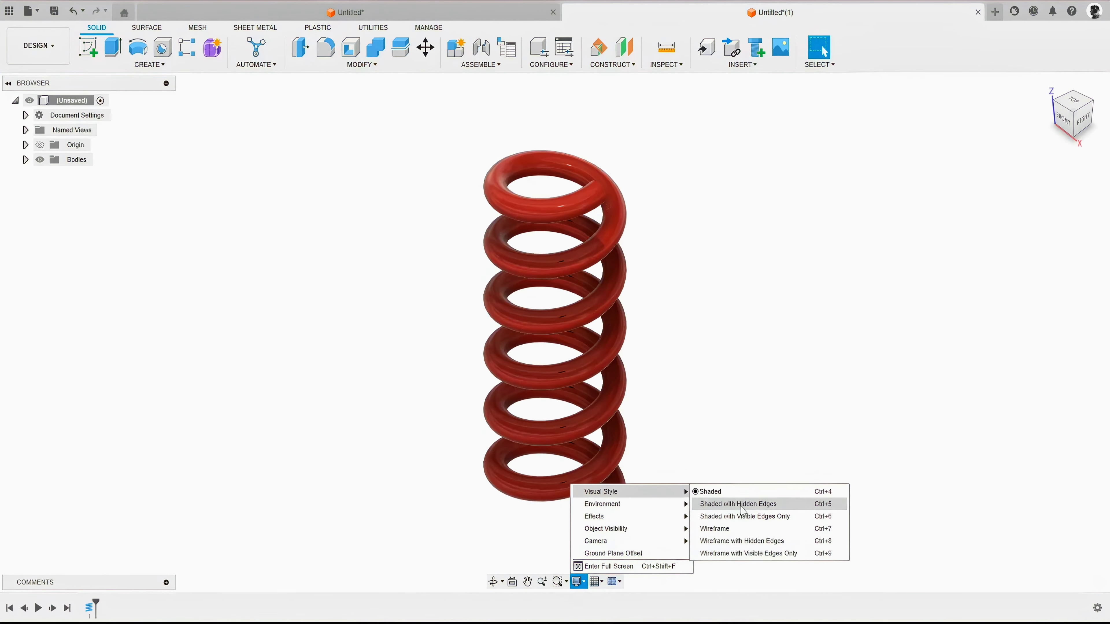
left_click(726, 516)
middle_click_drag(605, 437, 569, 302, "shift")
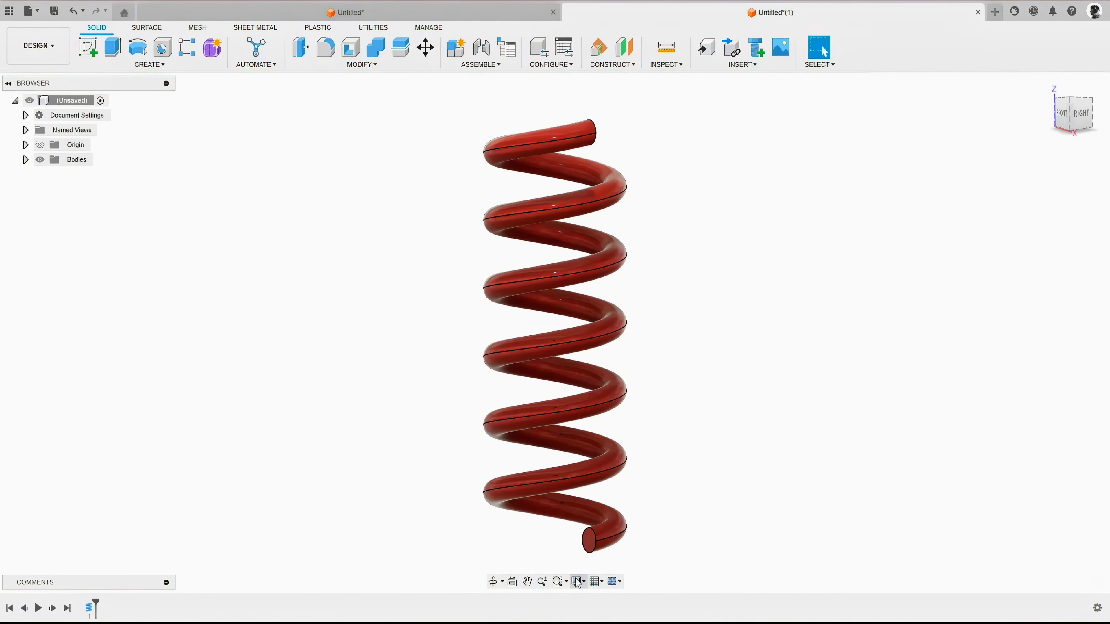